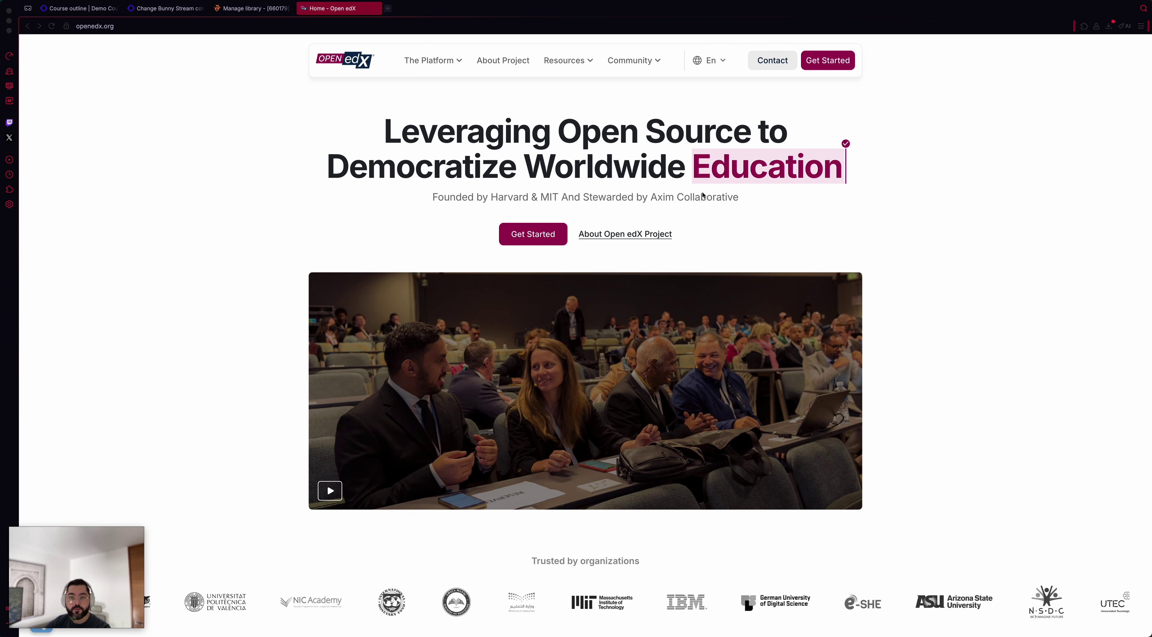
- Switch to the Bunny dashboard and review the Cubite library's Enterprise DRM pricing, API access information and security settings
left_click(250, 11)
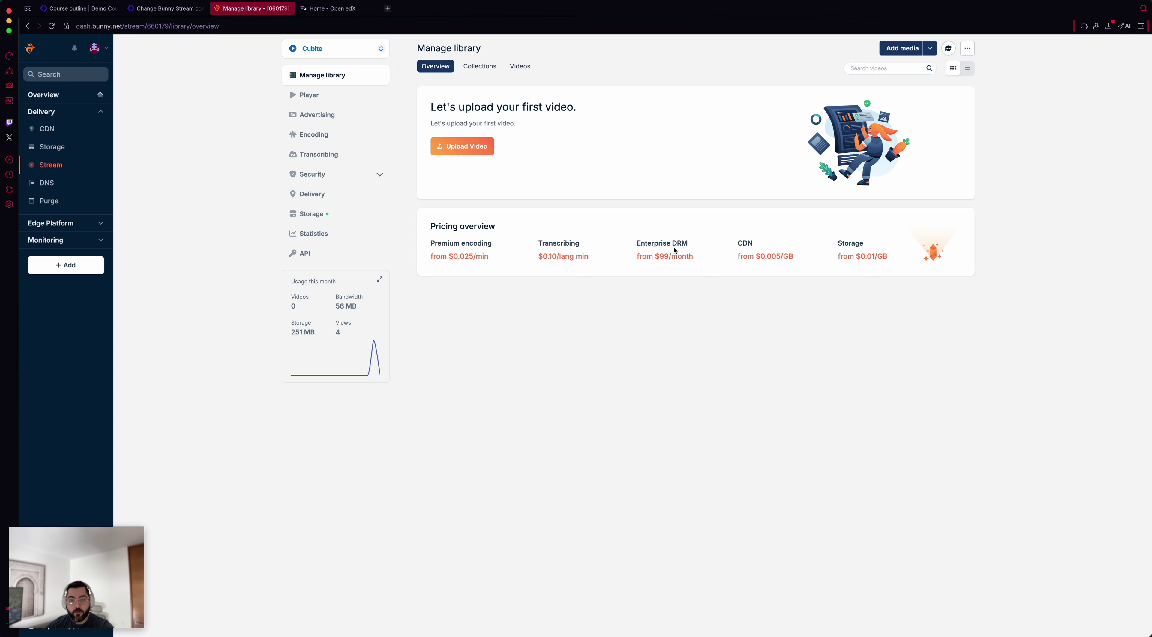
left_click_drag(672, 243, 688, 244)
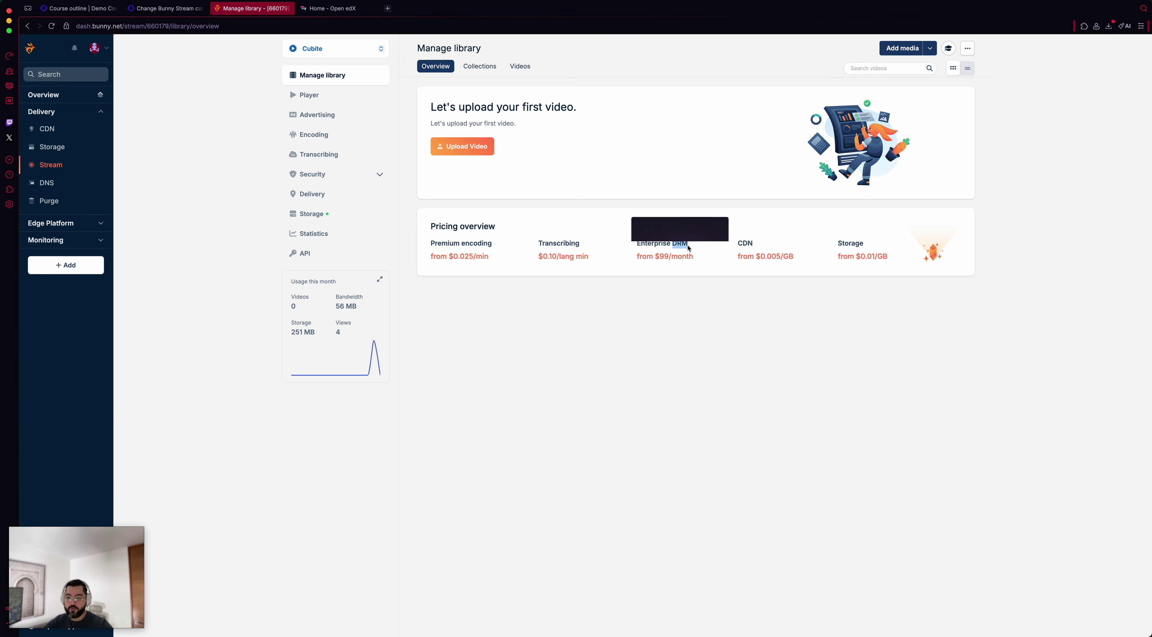
left_click(710, 276)
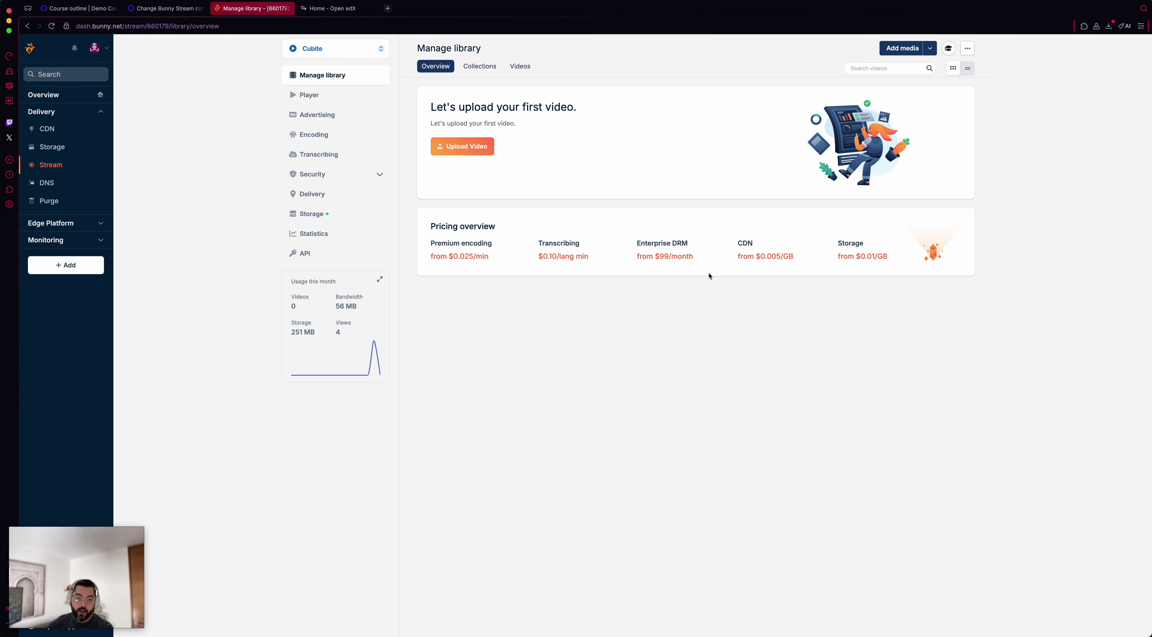
left_click(353, 257)
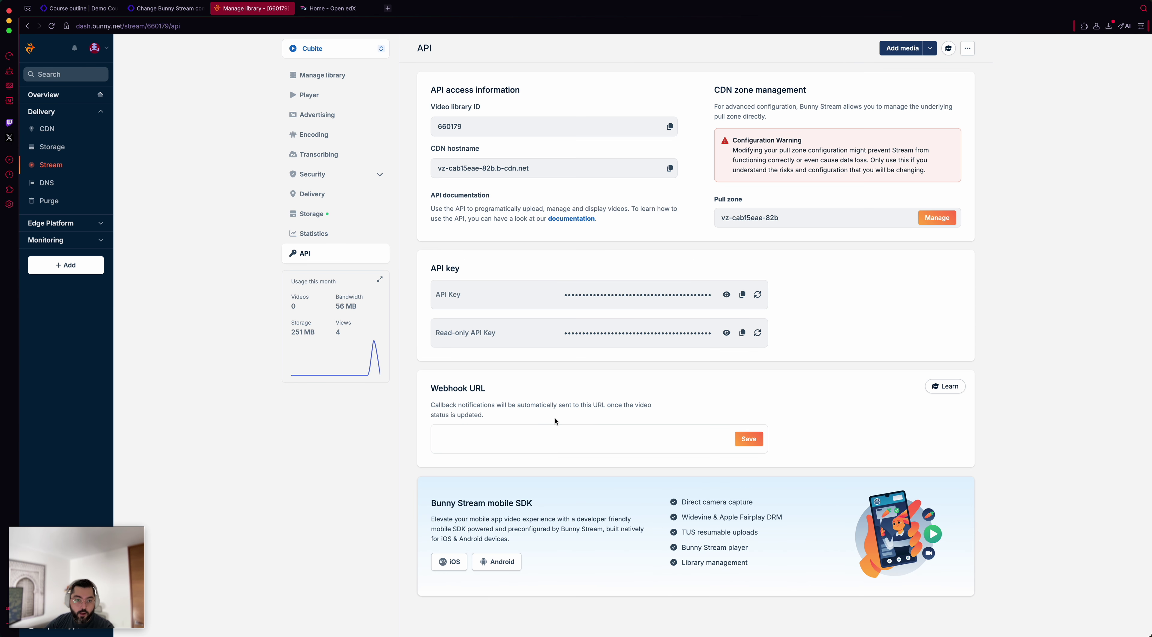
left_click(312, 174)
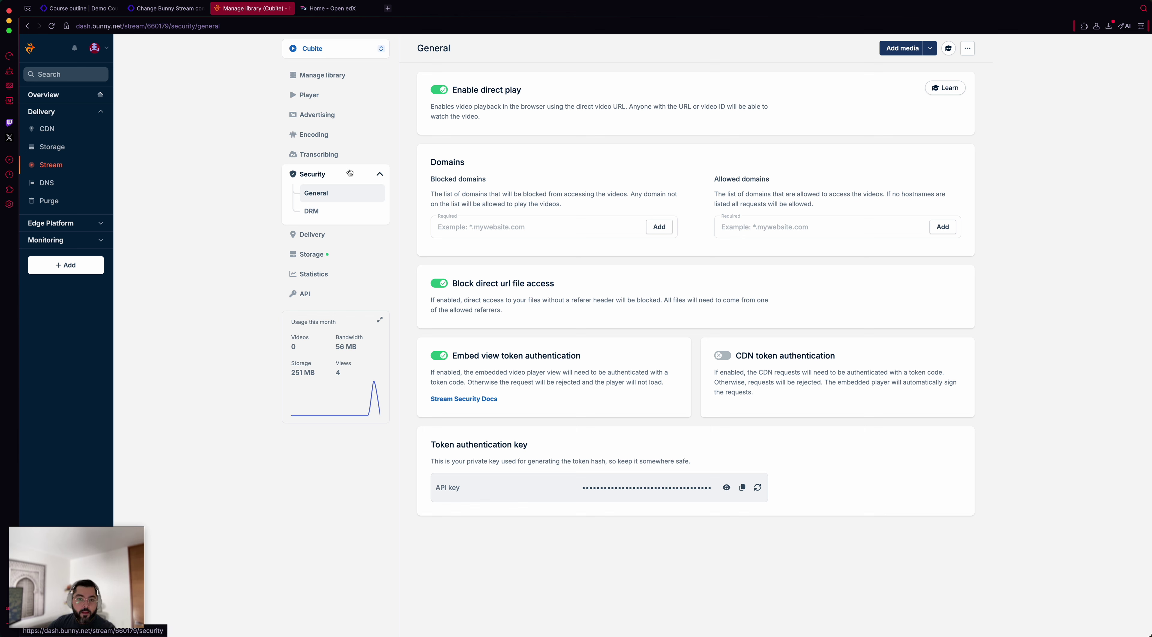
- Look over the Bunny Stream configuration in LMS Administration and the Demo Courses outline, returning to the Bunny dashboard
left_click(184, 12)
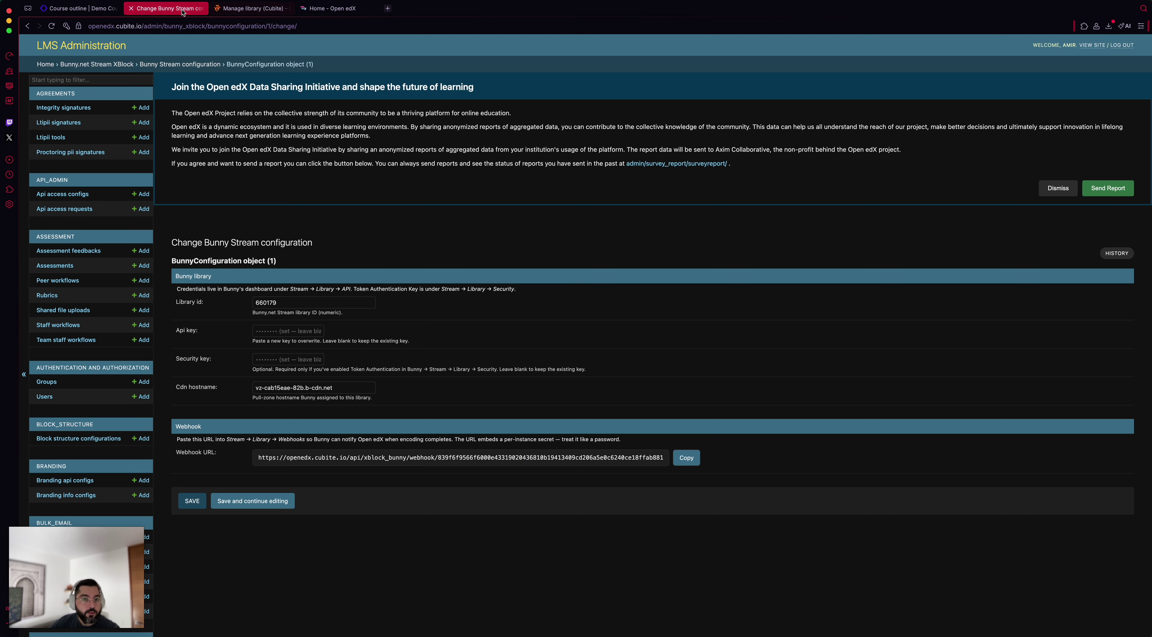
left_click(106, 14)
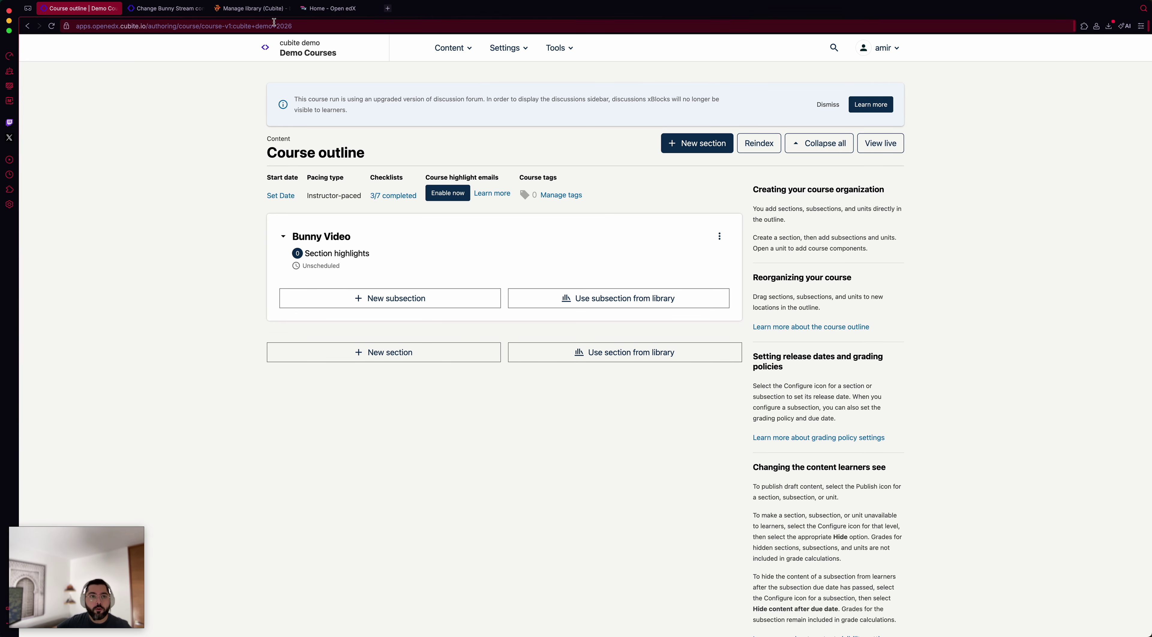
left_click(260, 9)
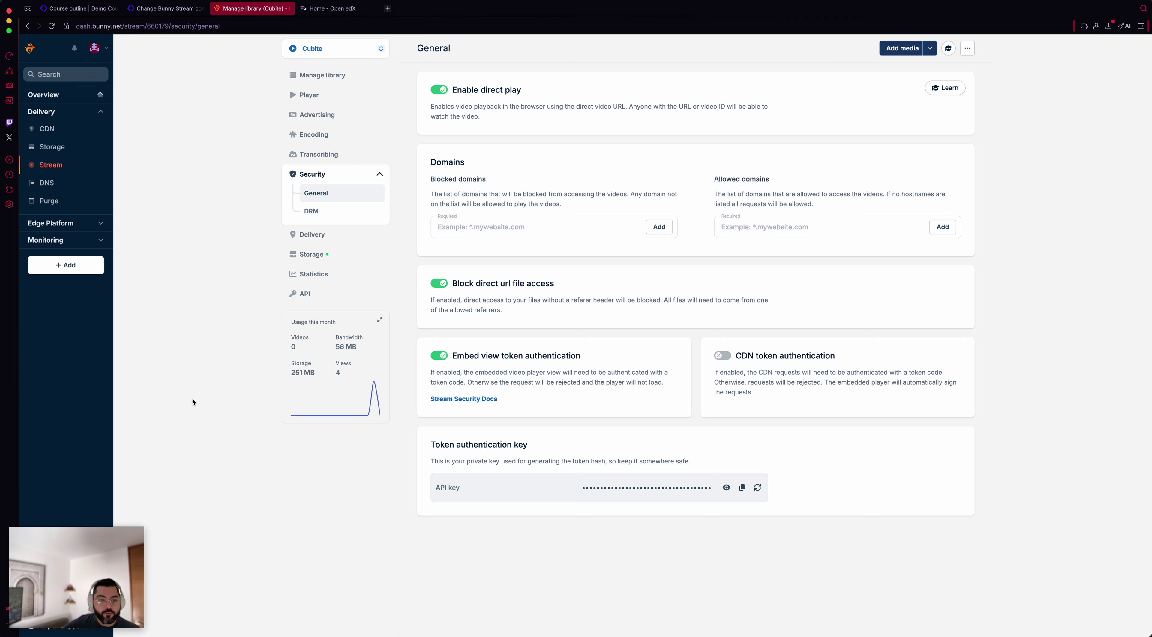
- Reload the Demo Courses outline and add a subsection with a new unit under the Bunny Video section
left_click(103, 9)
left_click(51, 26)
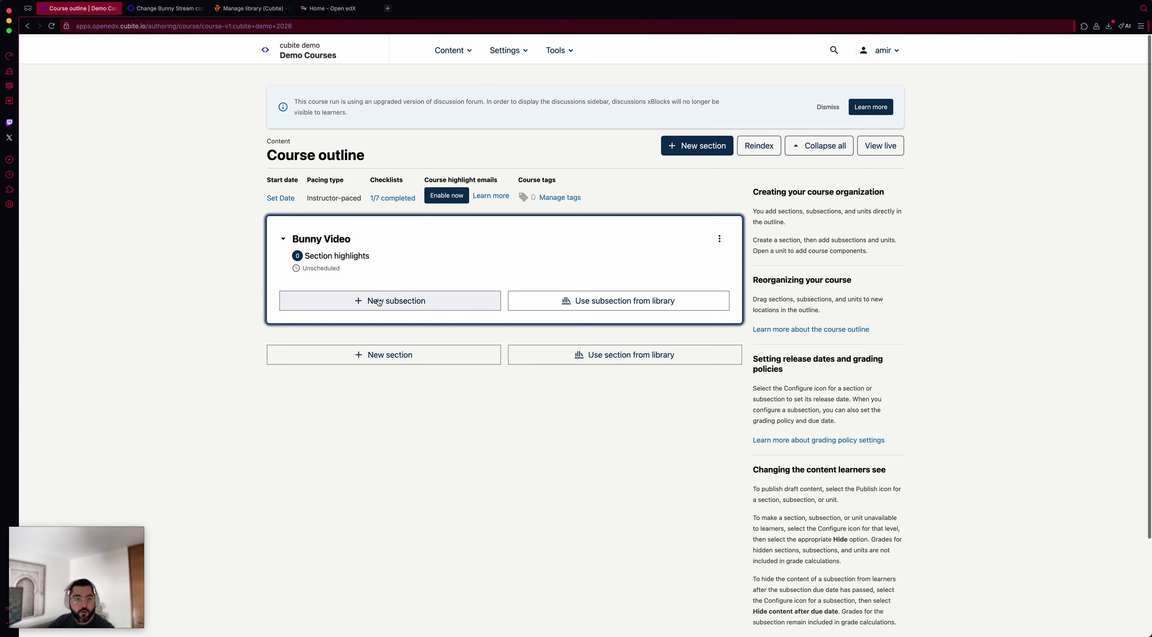
scroll(370, 302, "down", 1)
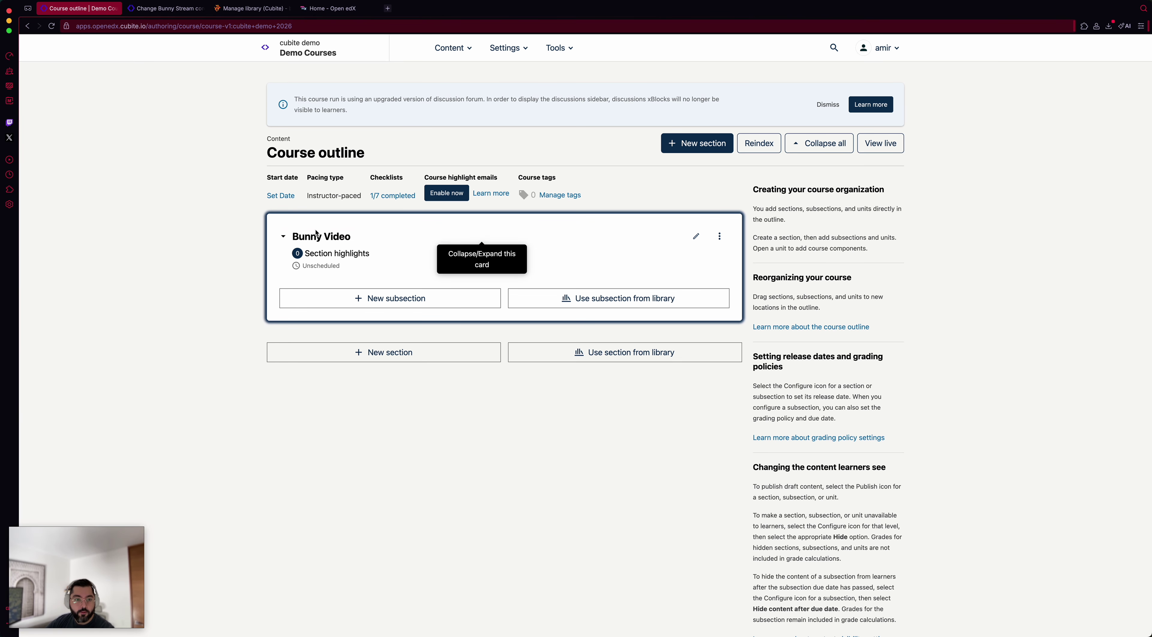
left_click(402, 308)
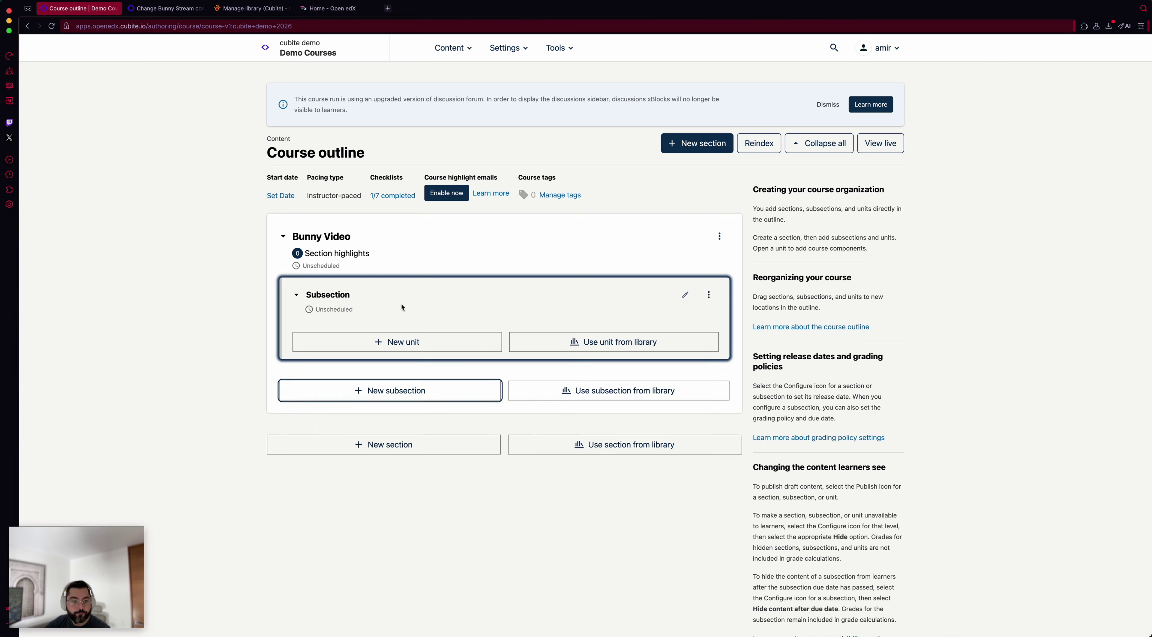
left_click(359, 352)
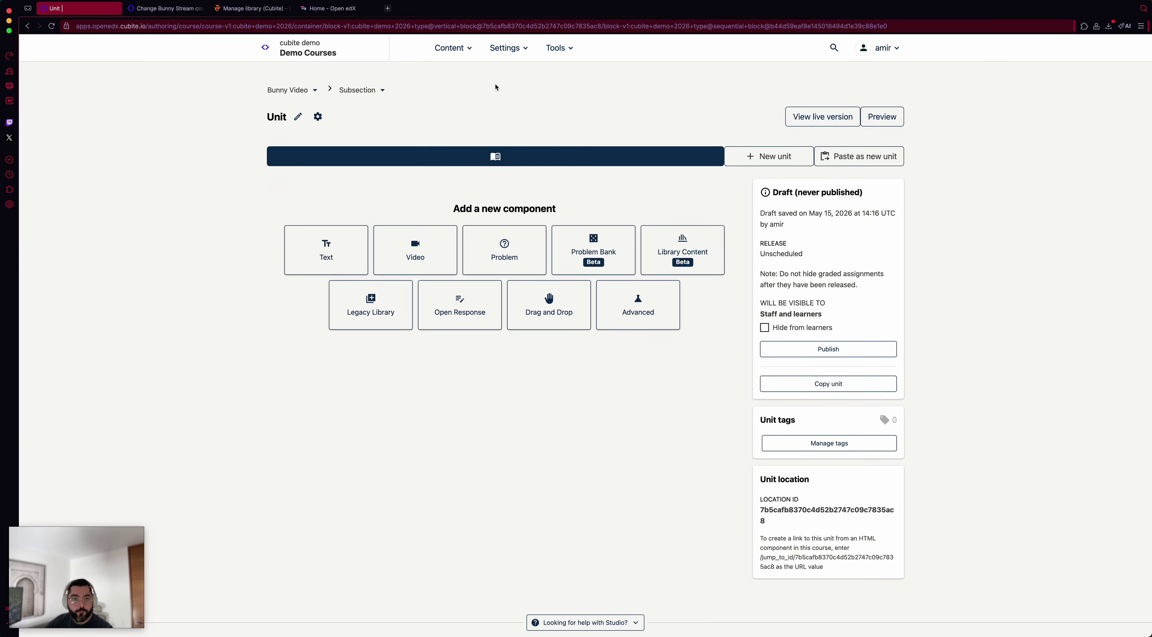
- Check the course's advanced module list for the bunny_video entry and return to the unit
left_click(510, 48)
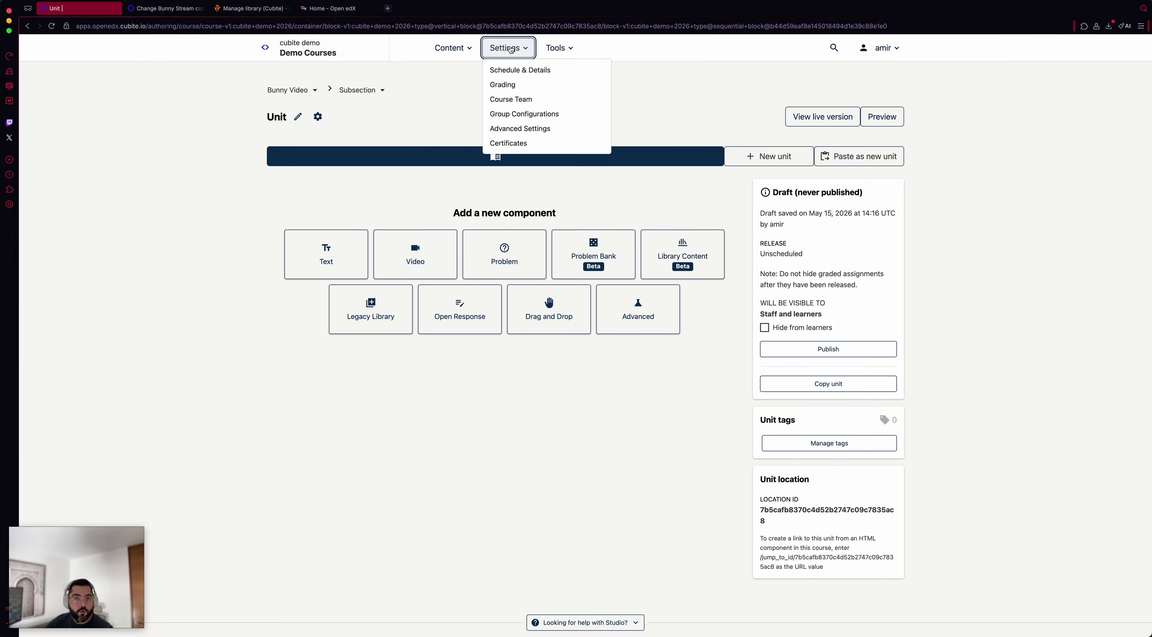
left_click(522, 127)
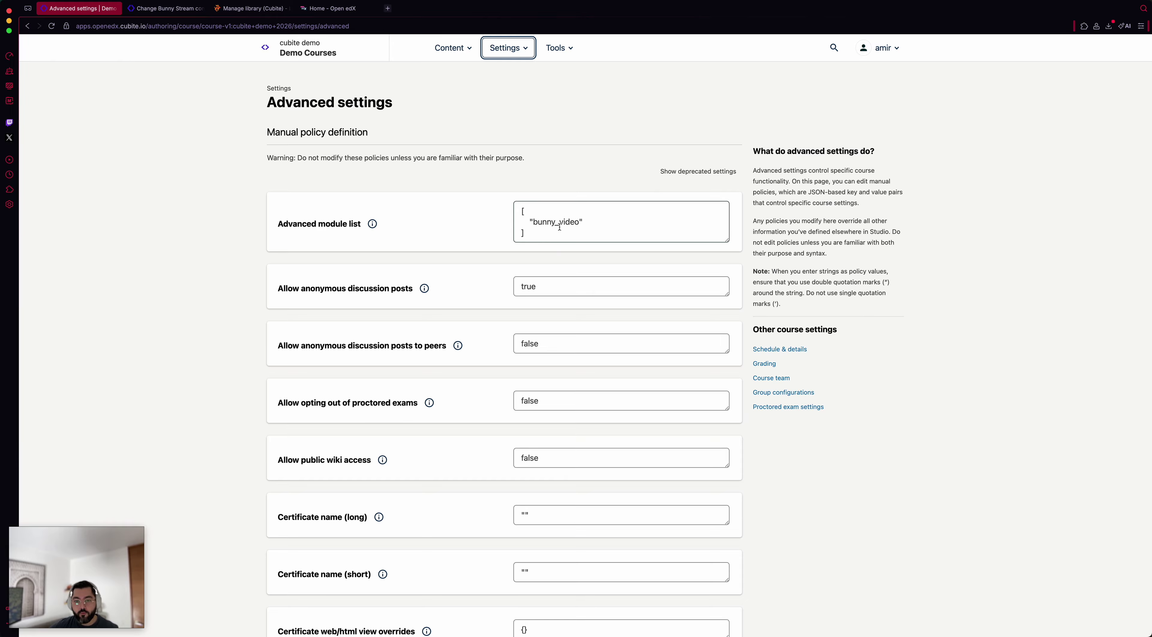
key("super+bracketleft")
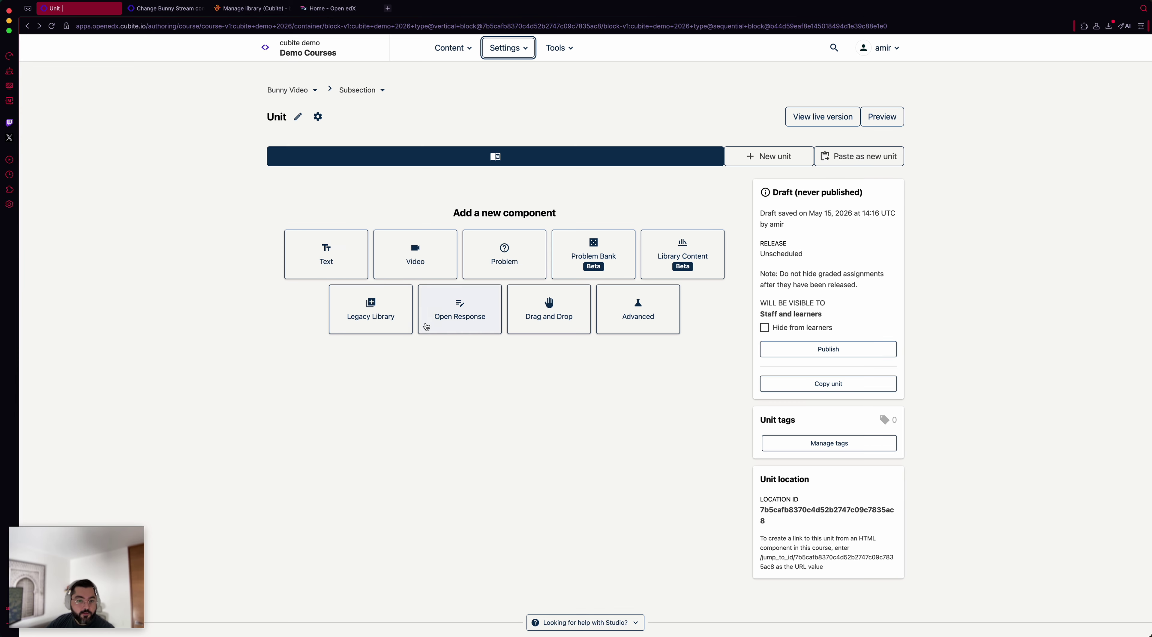
- Add a Bunny Video advanced component to the unit and upload a downloaded promo-video MP4 file into it
left_click(650, 308)
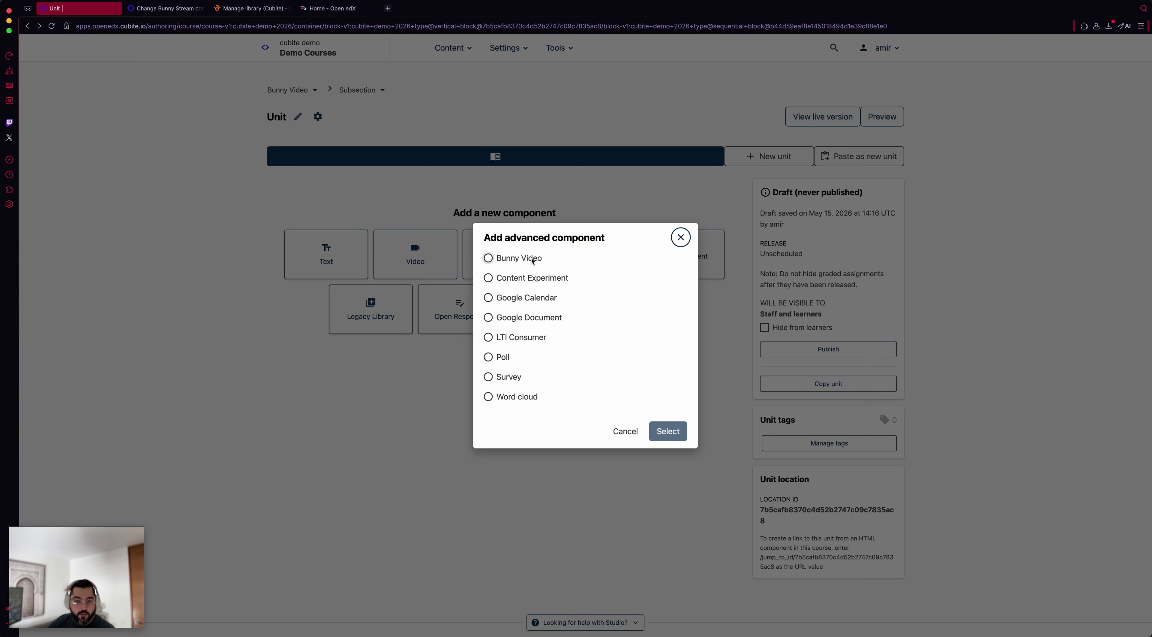
left_click(515, 262)
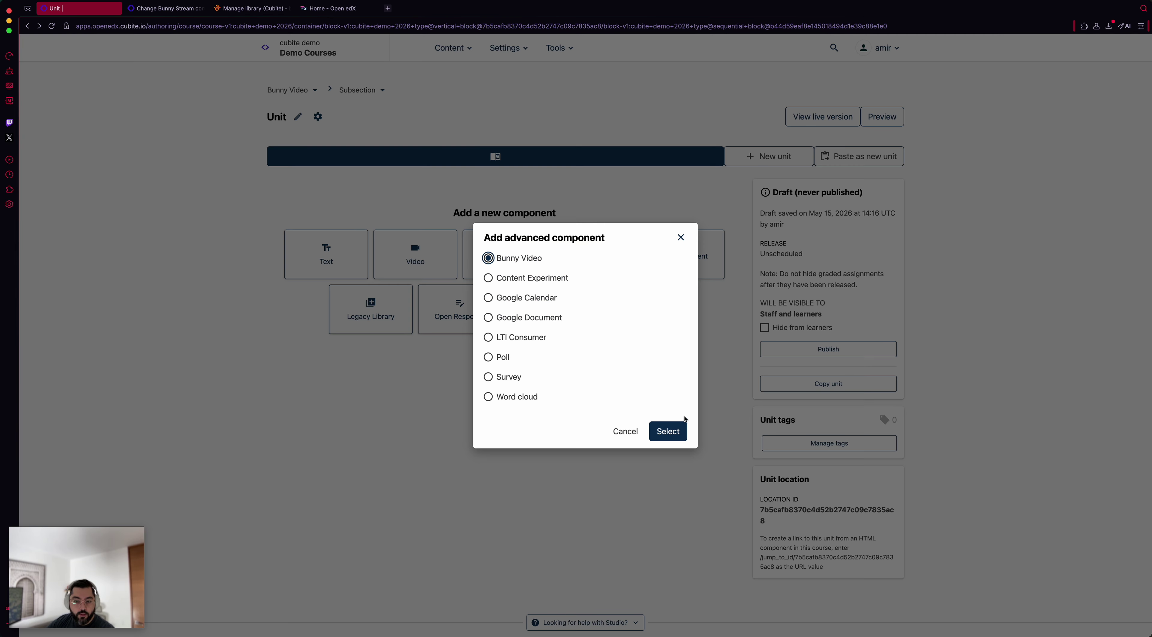
left_click(667, 431)
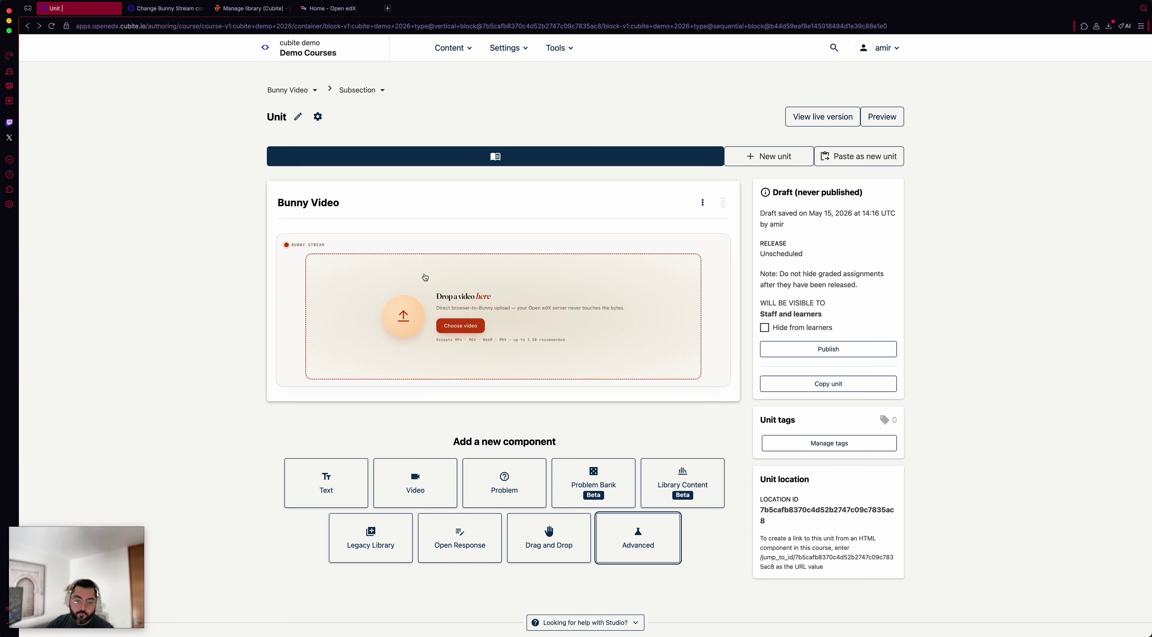
left_click(468, 324)
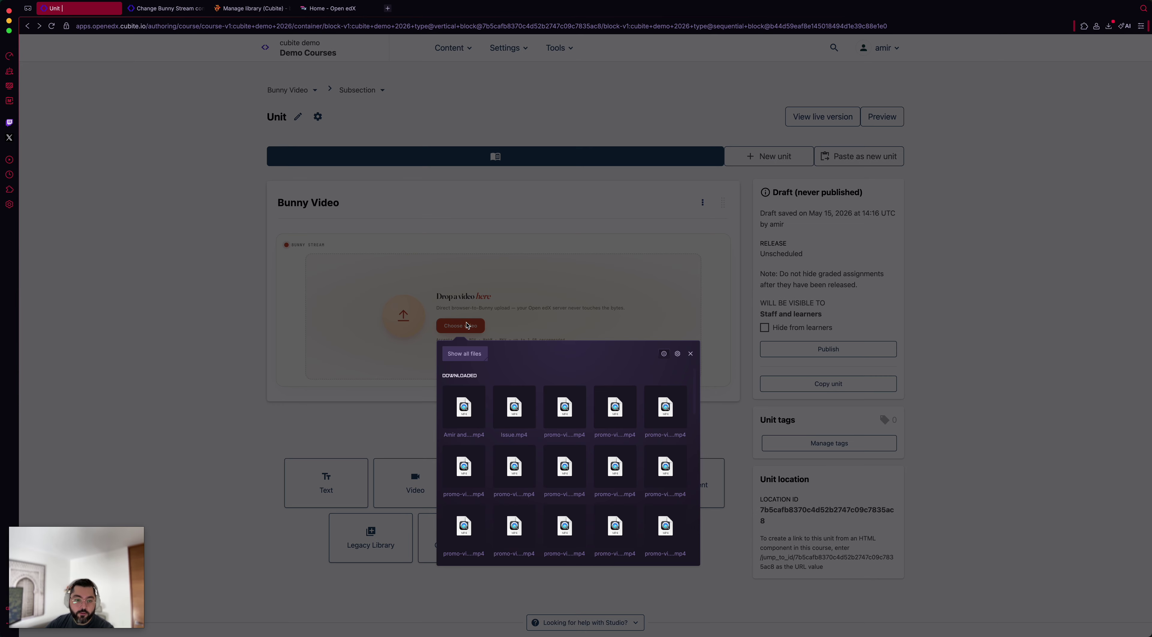
left_click(564, 407)
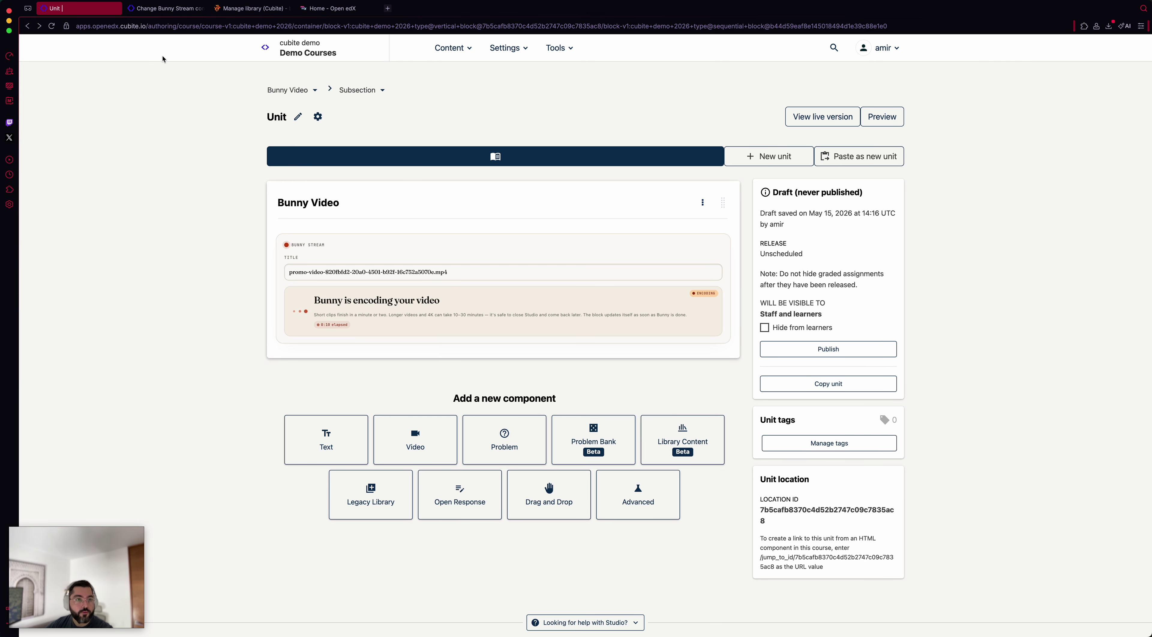
- Find the Bunny Stream configuration in LMS Administration by searching for "bunn" and open its BunnyConfiguration object
left_click(155, 11)
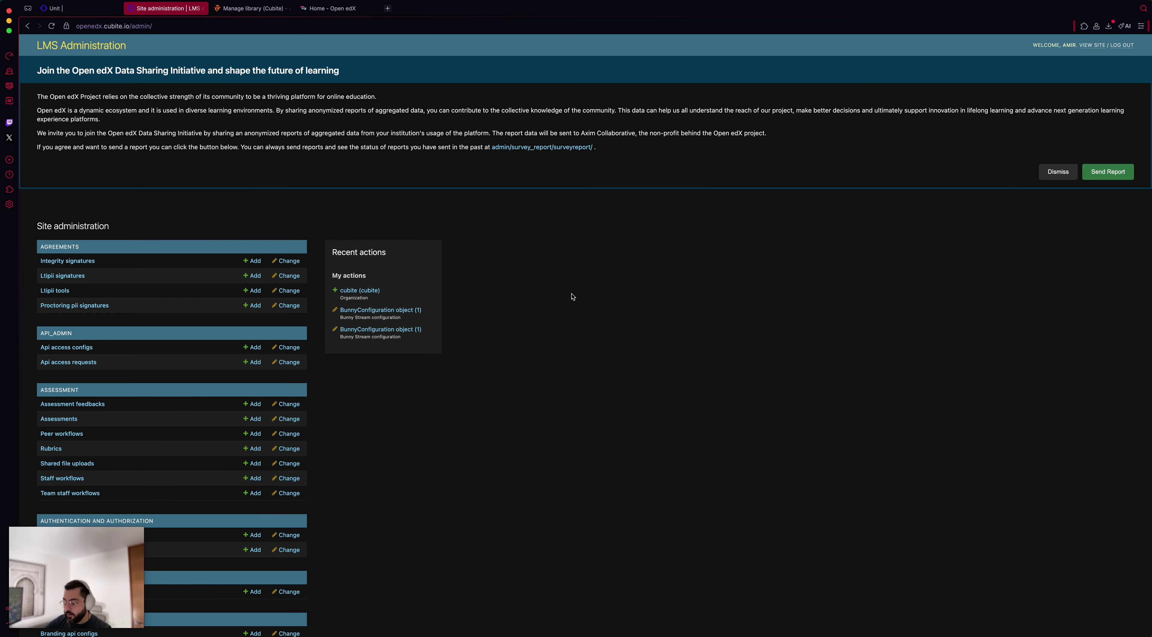
key("super+f")
type("bunn")
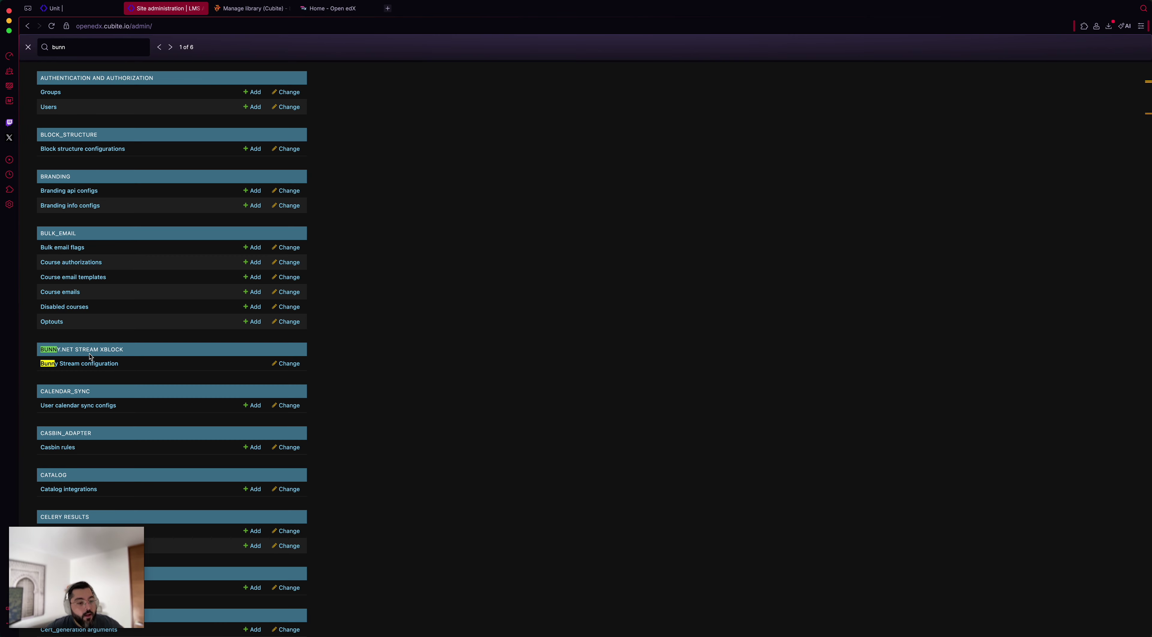
left_click(82, 365)
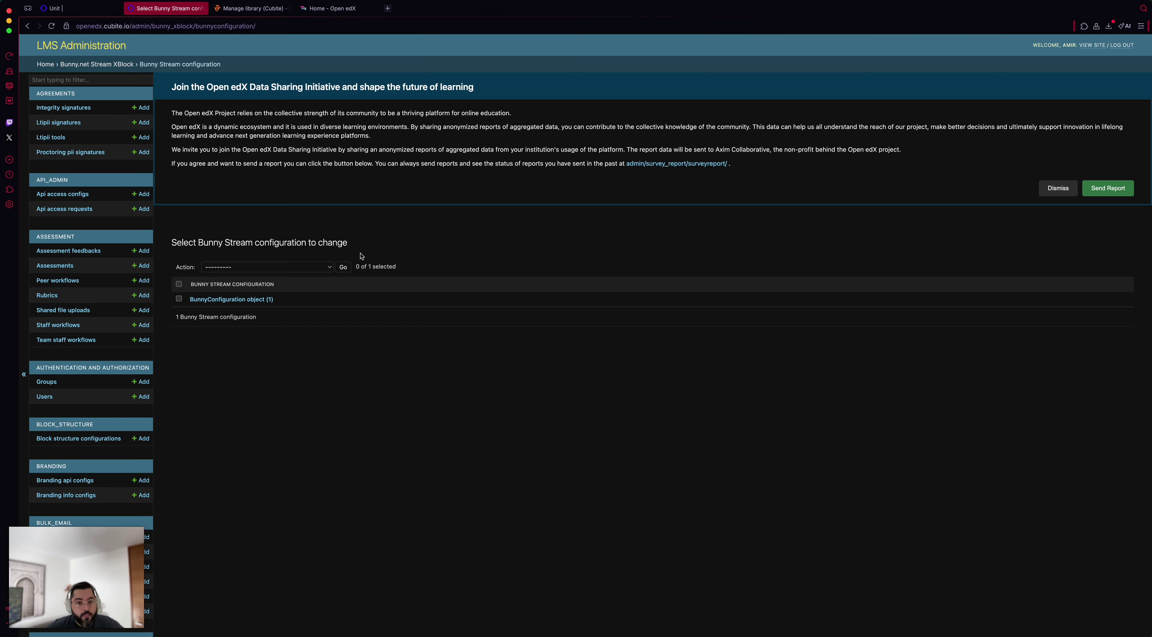
left_click(212, 301)
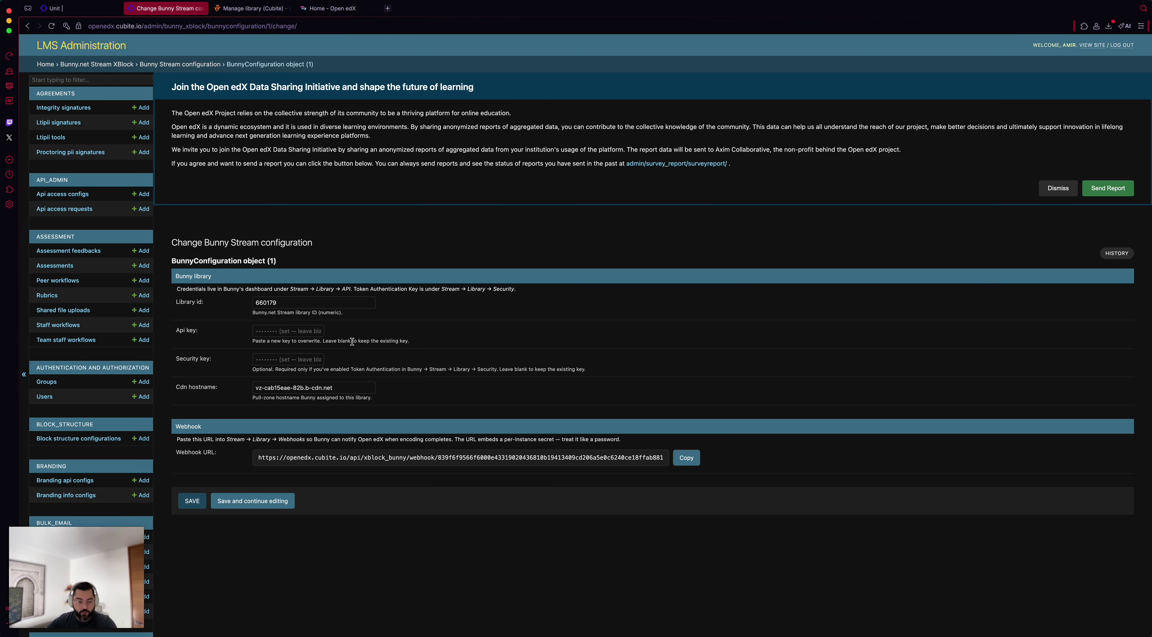
- Open the API settings of the Cubite video library under Stream in the Bunny dashboard
left_click(251, 9)
left_click(43, 95)
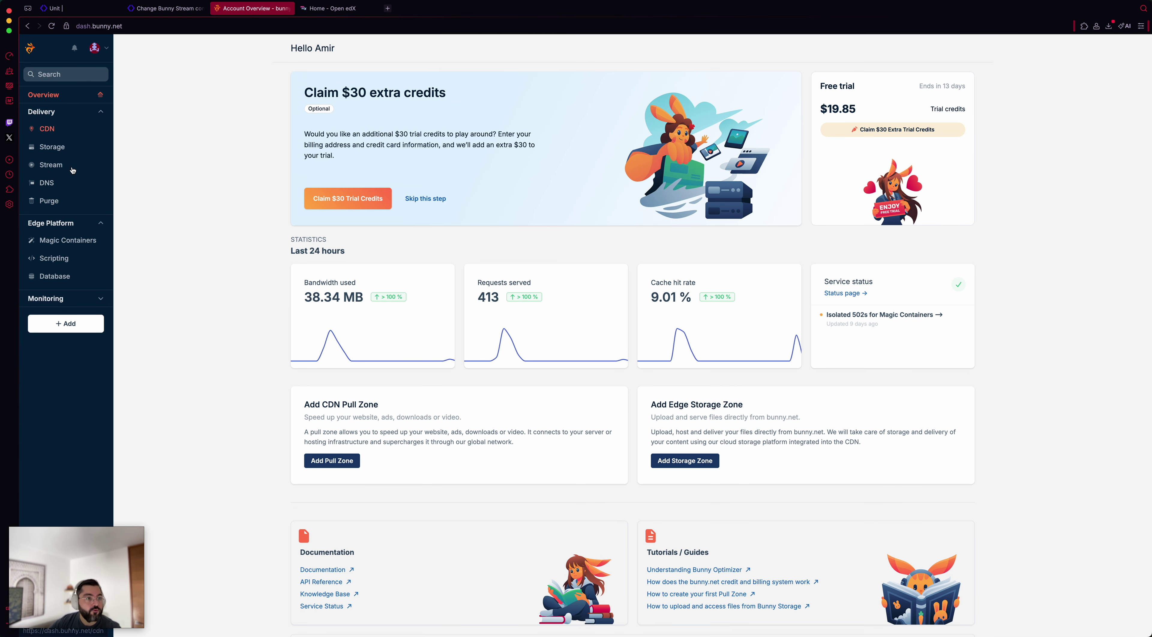
left_click(55, 166)
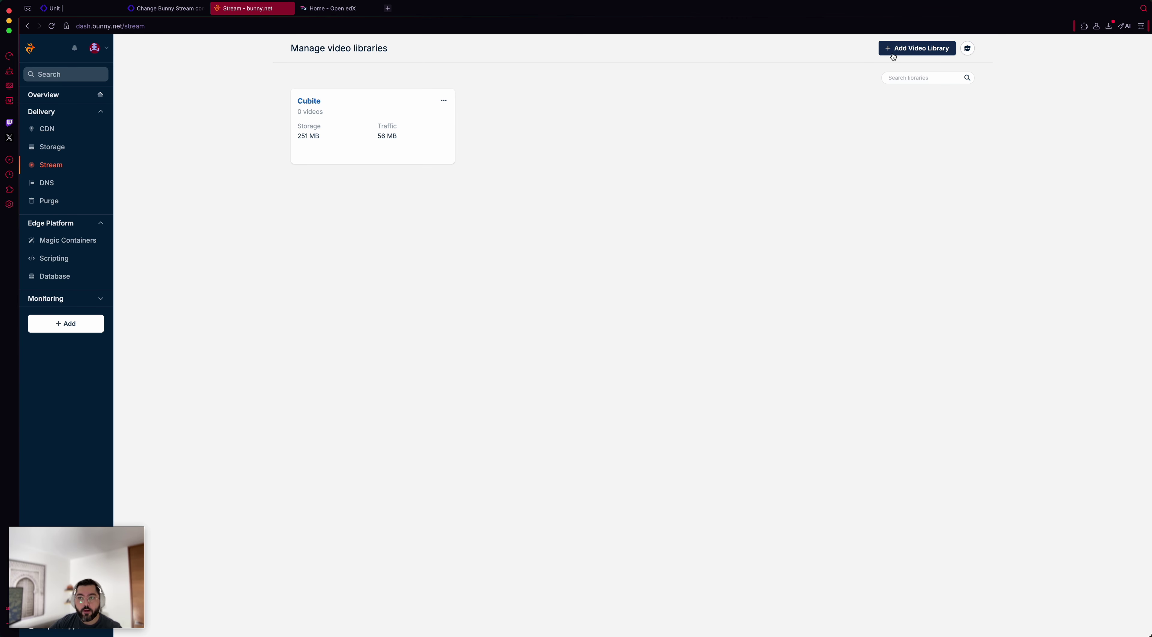
left_click(319, 106)
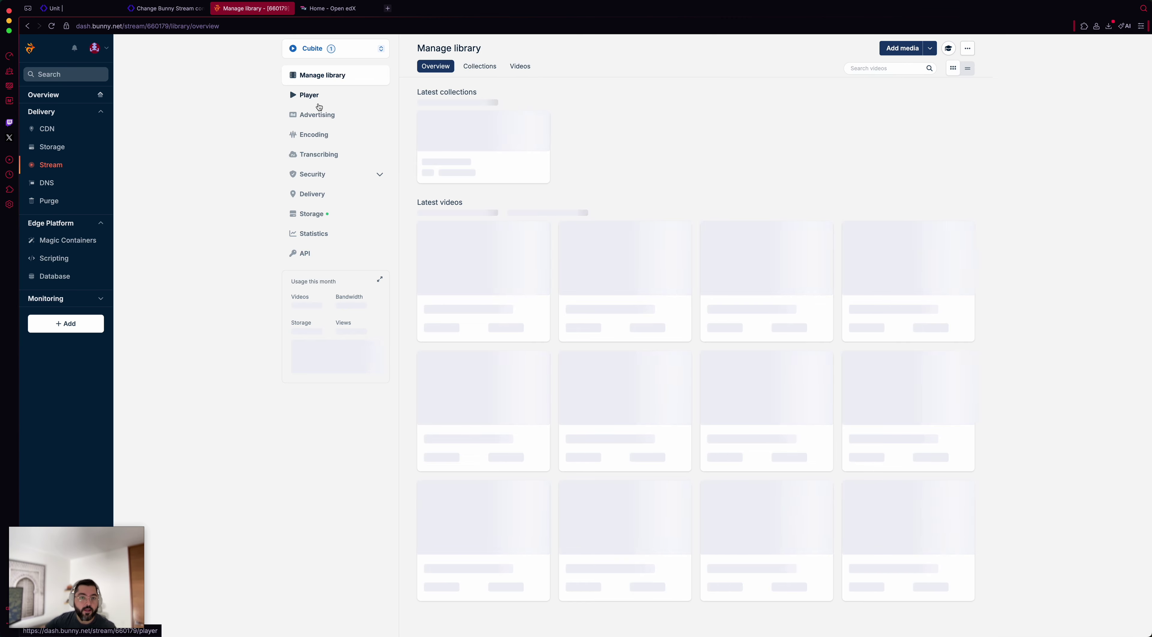
left_click(336, 254)
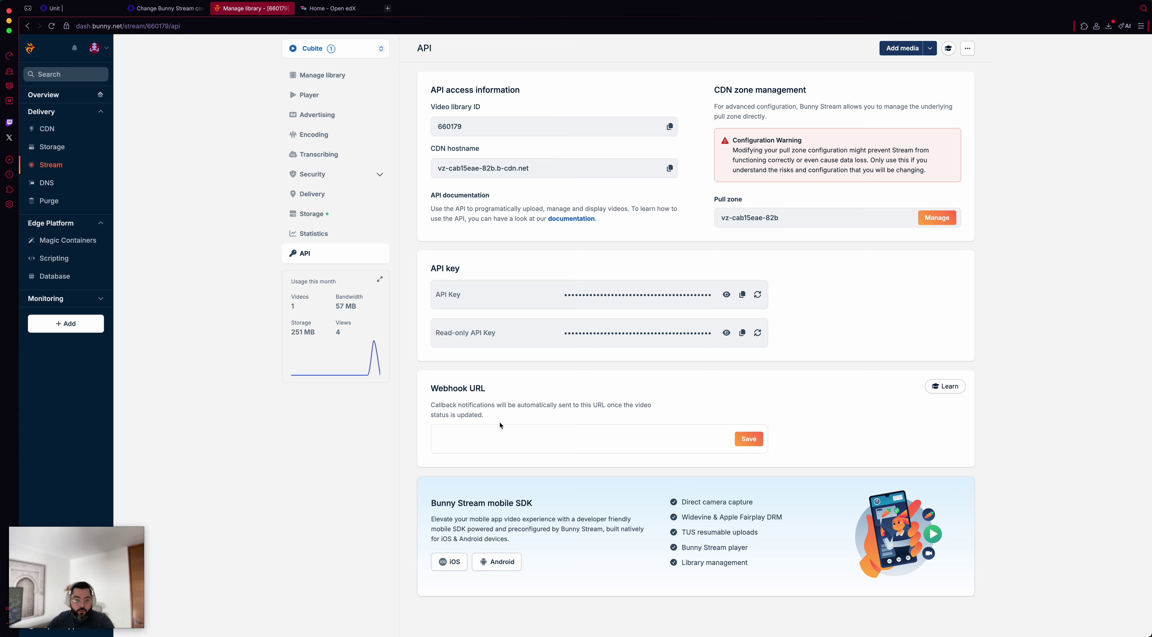
- Copy the webhook URL from the LMS Bunny Stream configuration into the Cubite library's Webhook URL field and save it
left_click(165, 8)
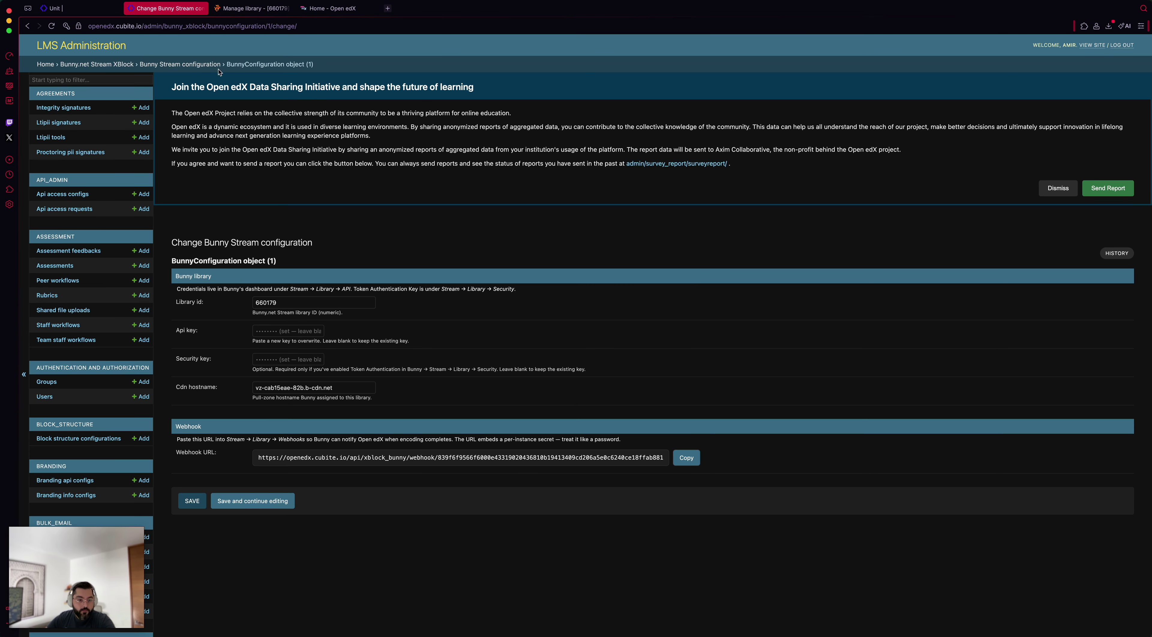
left_click(687, 457)
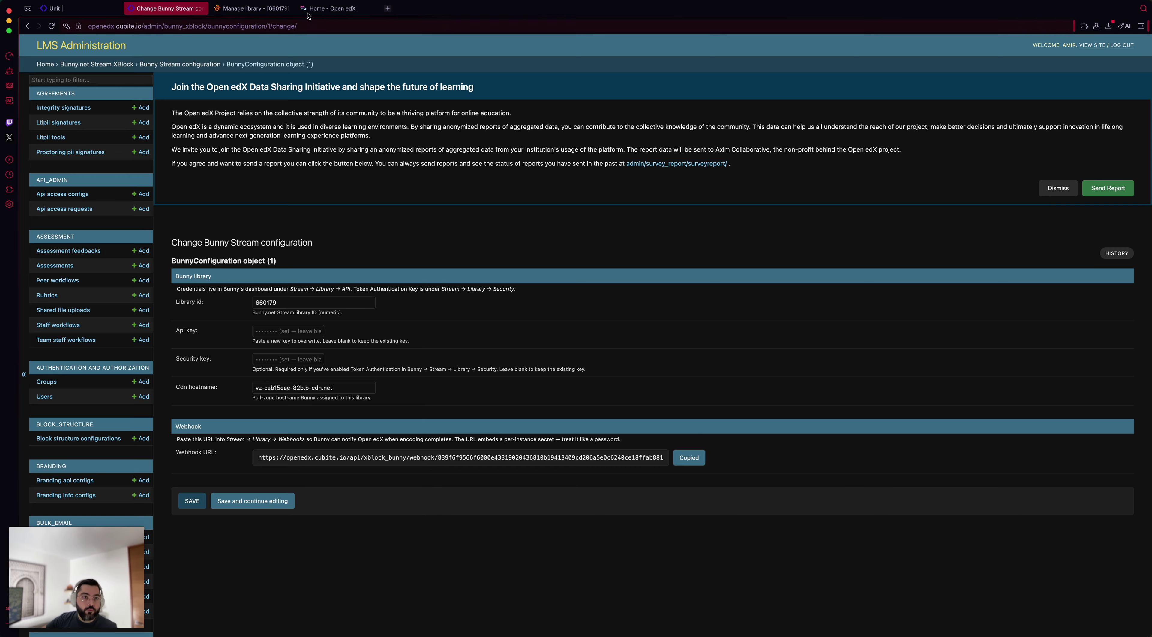
left_click(254, 9)
left_click(630, 443)
key("super+v")
left_click_drag(626, 443, 387, 417)
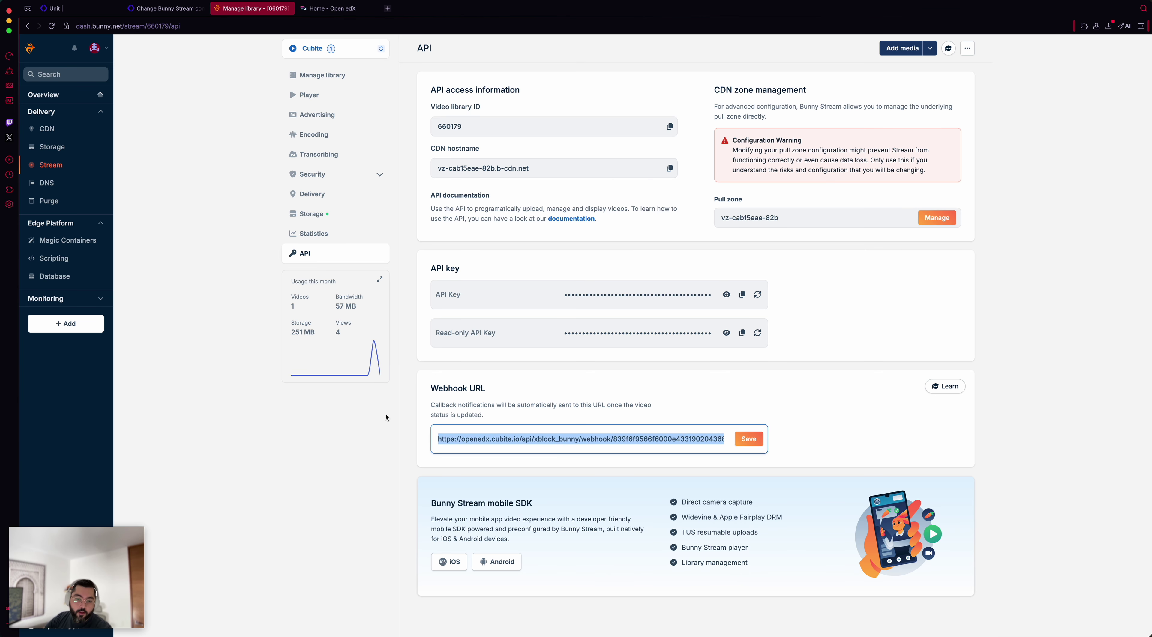
left_click(832, 447)
left_click(743, 440)
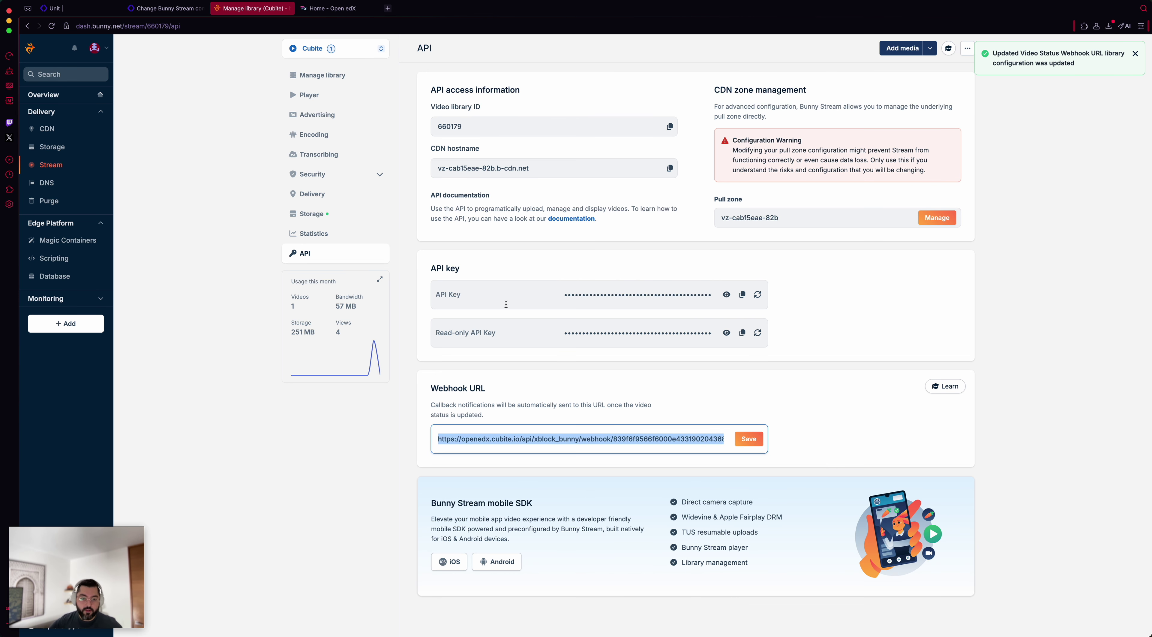
- Compare the LMS Bunny Stream configuration fields with the Cubite library's API settings in the Bunny dashboard
left_click(166, 8)
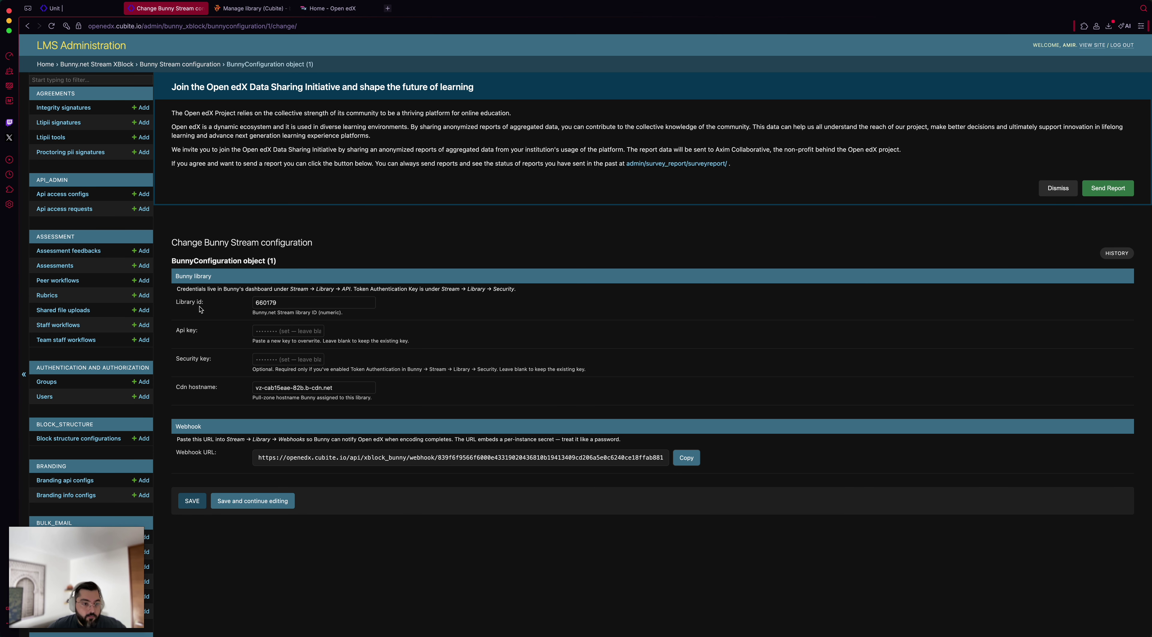
key("ctrl+Tab")
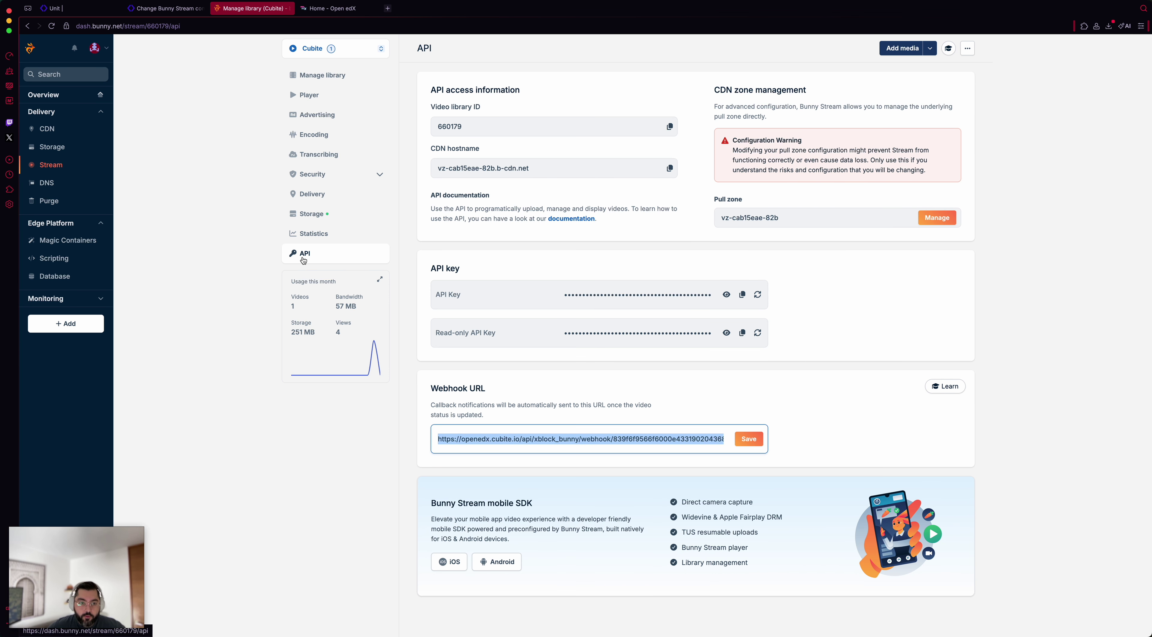
left_click(160, 11)
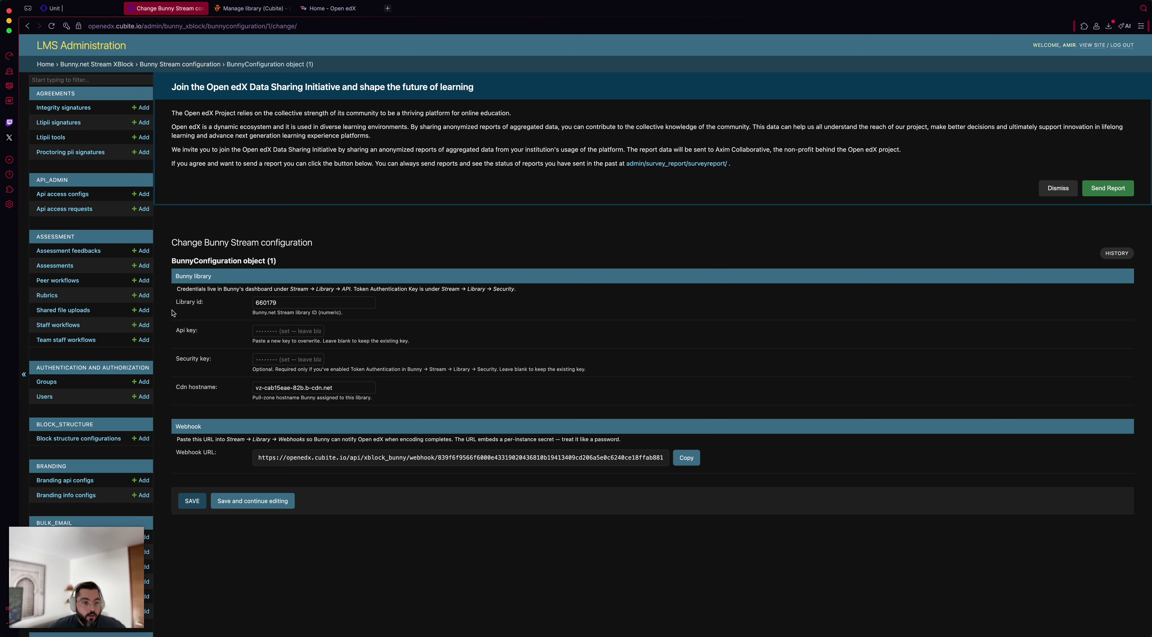
- Find the token authentication key in the Cubite library's general security settings and match it to the Security key field in LMS Administration
key("ctrl+Tab")
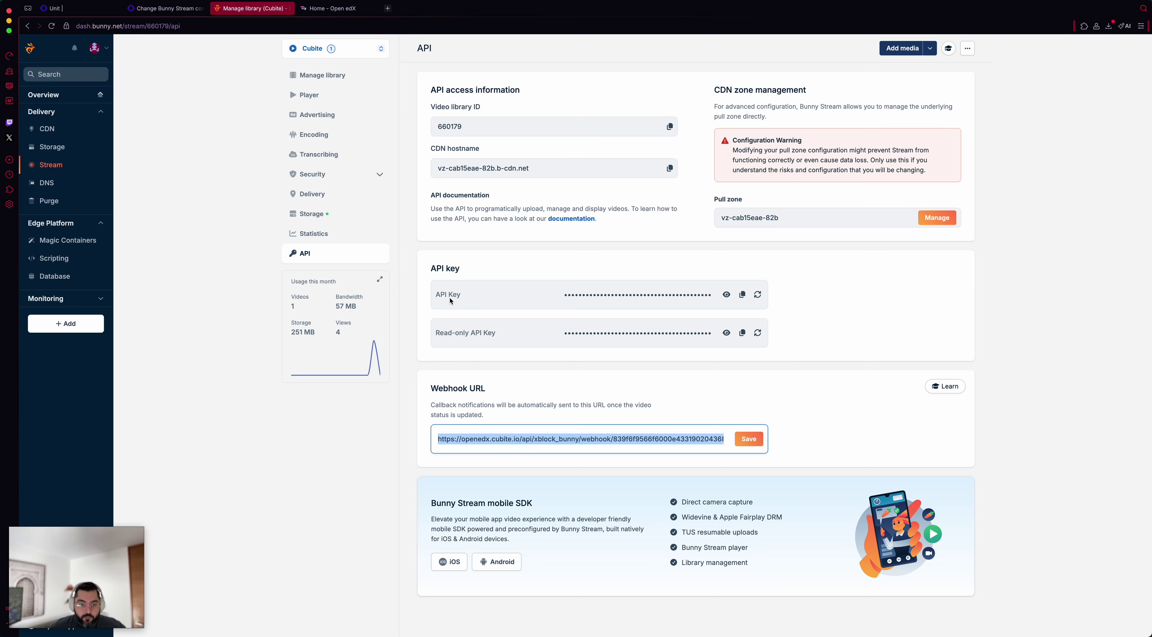
key("ctrl+shift+Tab")
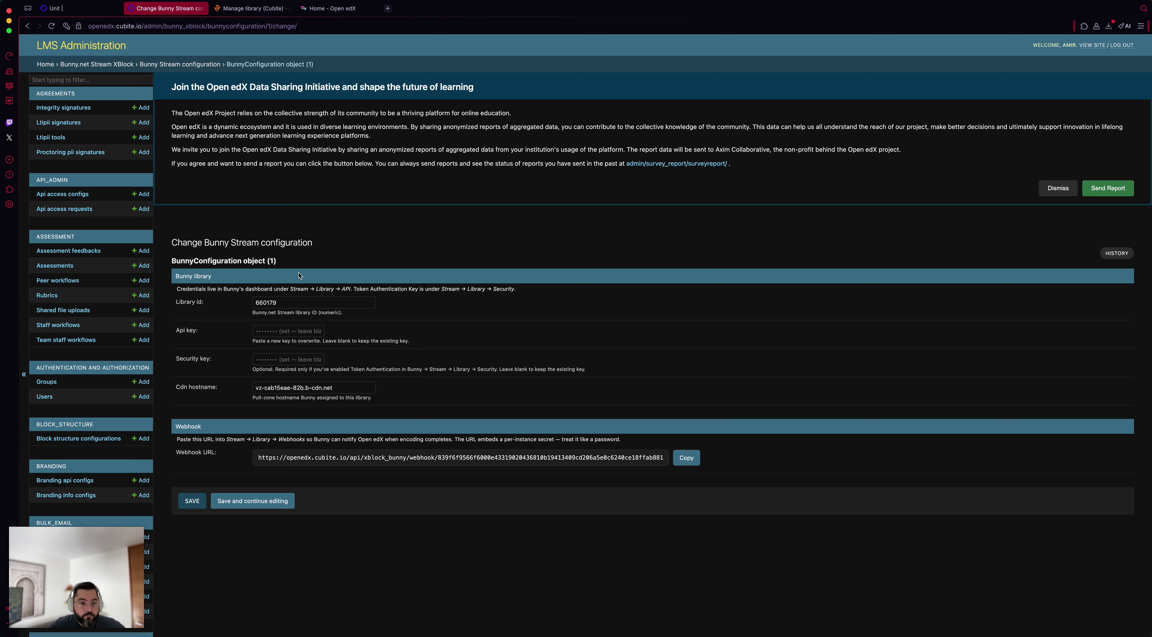
left_click(262, 9)
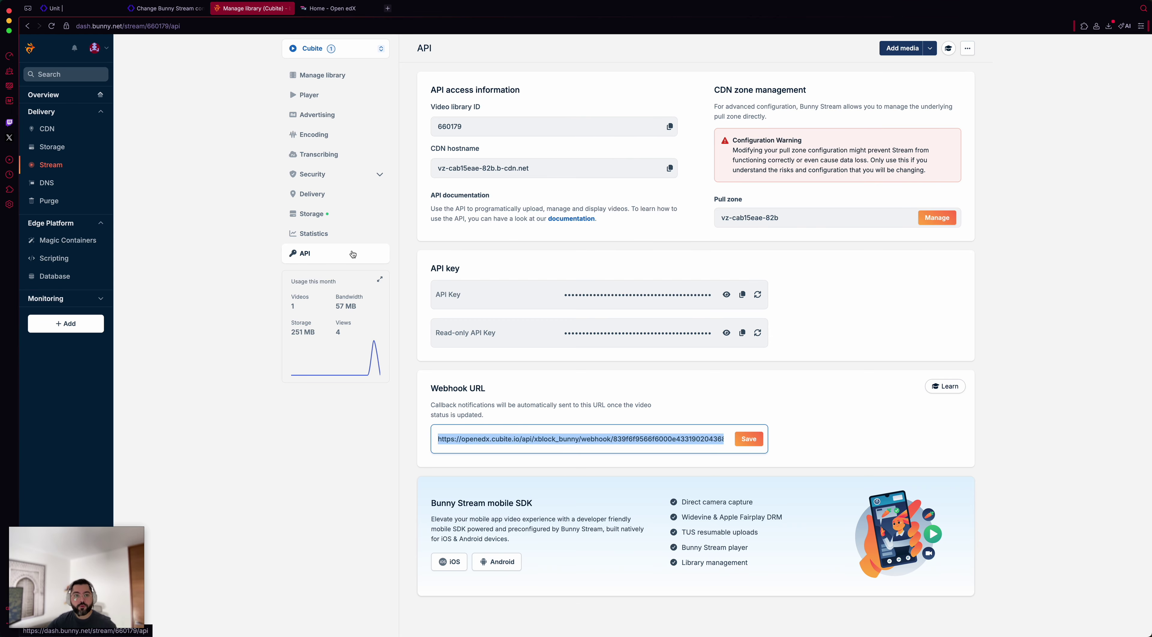
left_click(327, 173)
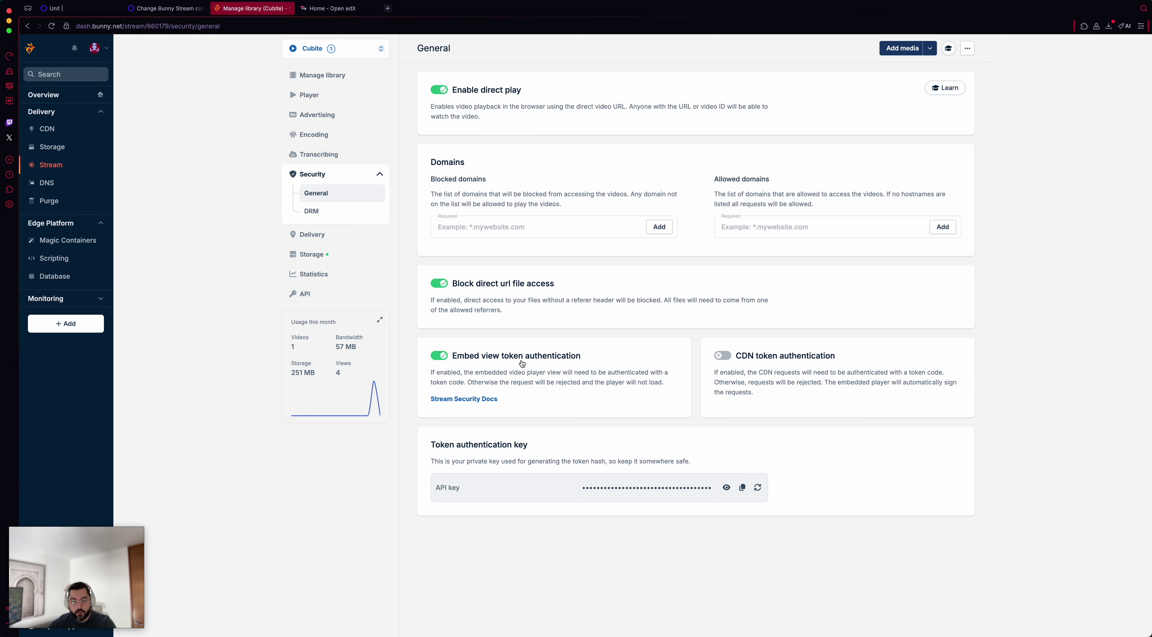
left_click(742, 491)
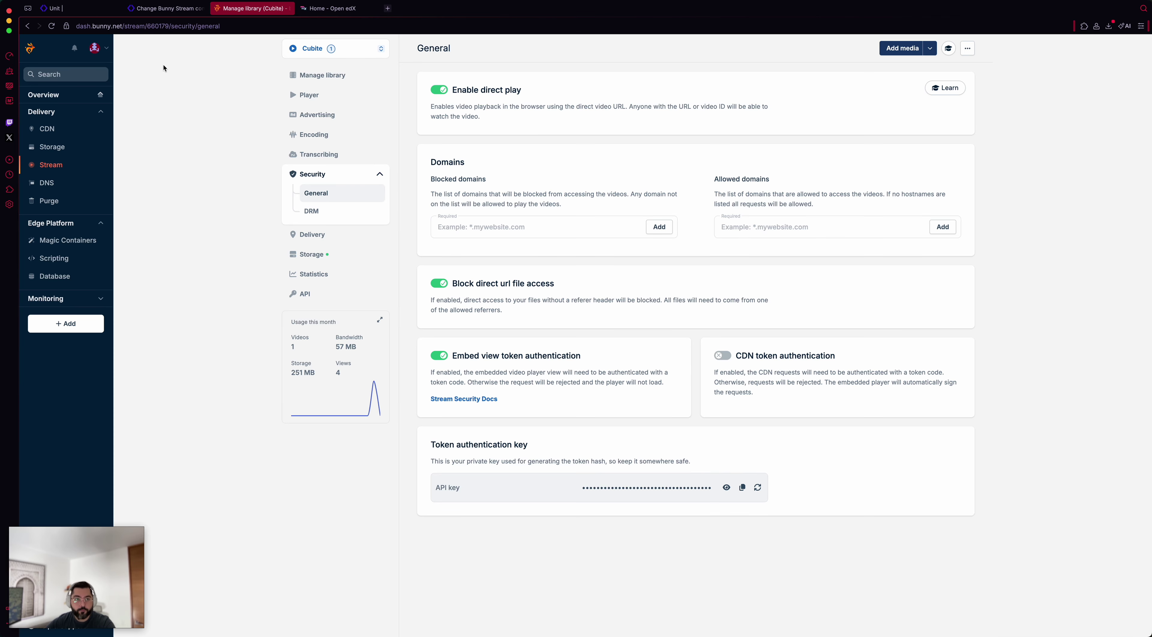
left_click(186, 9)
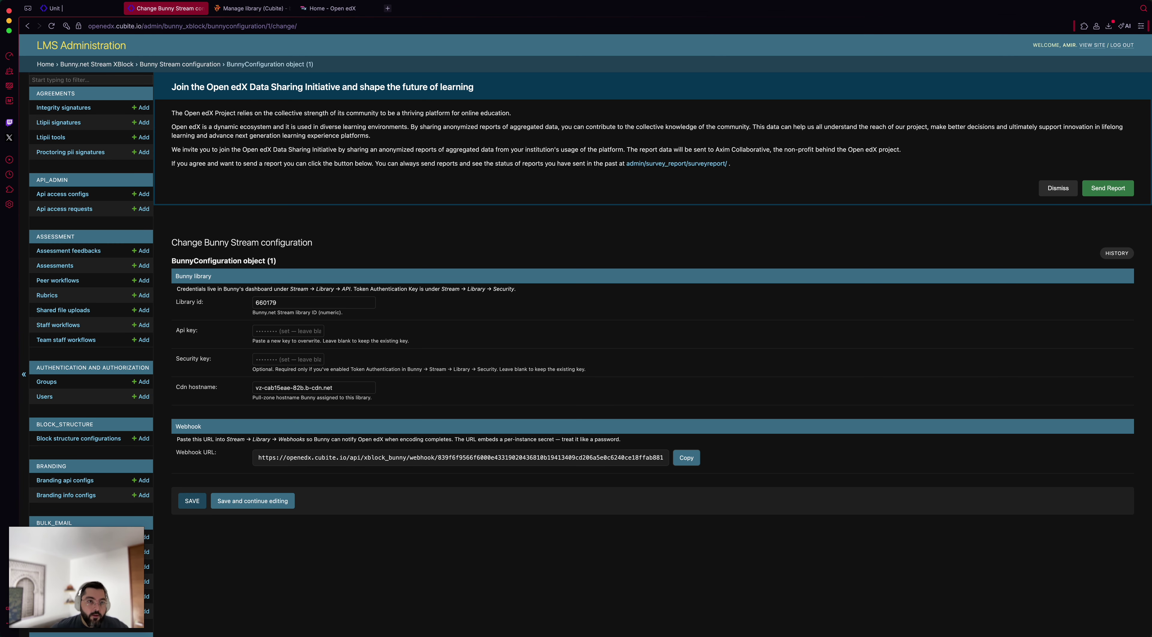
- Review the Cubite library's ID, CDN hostname, API key and webhook settings against the LMS Bunny Stream configuration
left_click(244, 6)
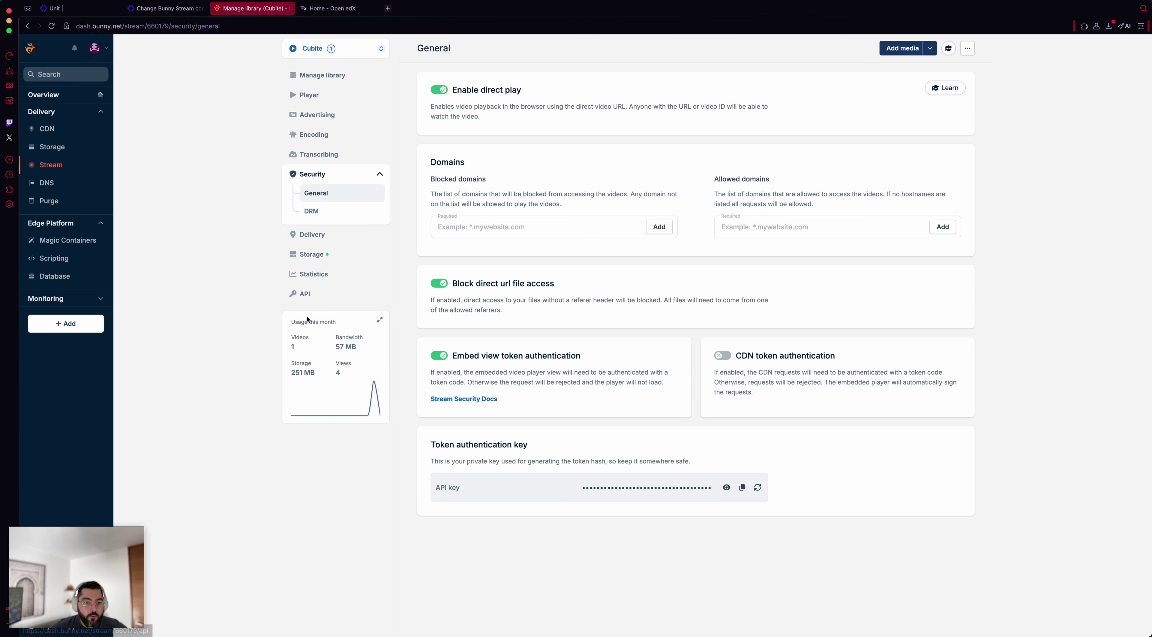
left_click(311, 301)
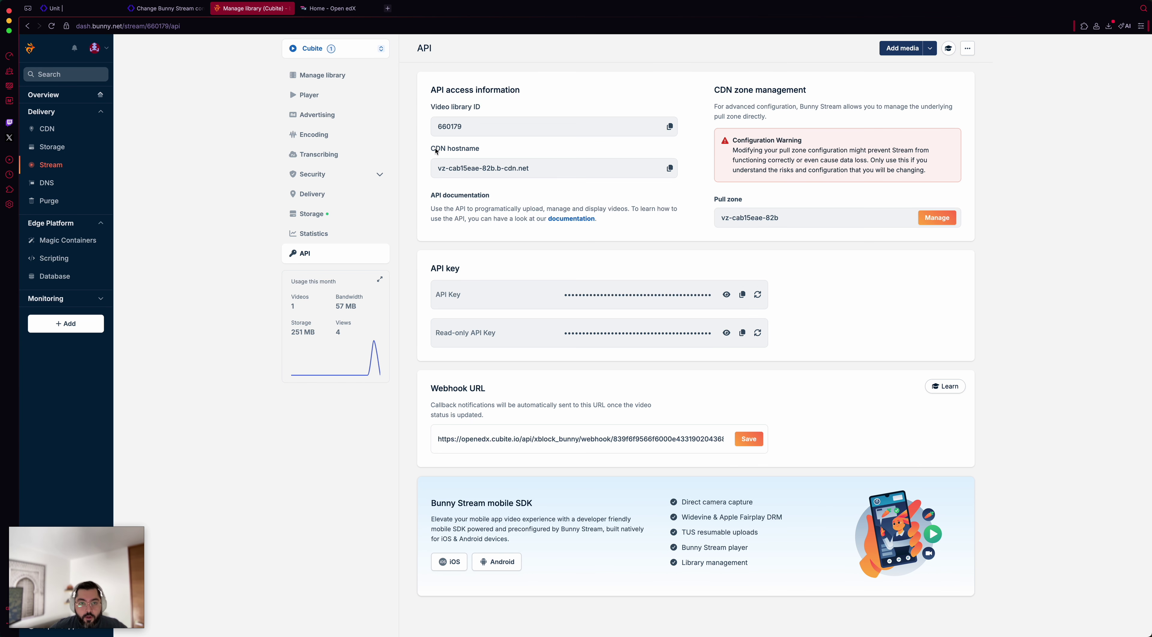
left_click(165, 8)
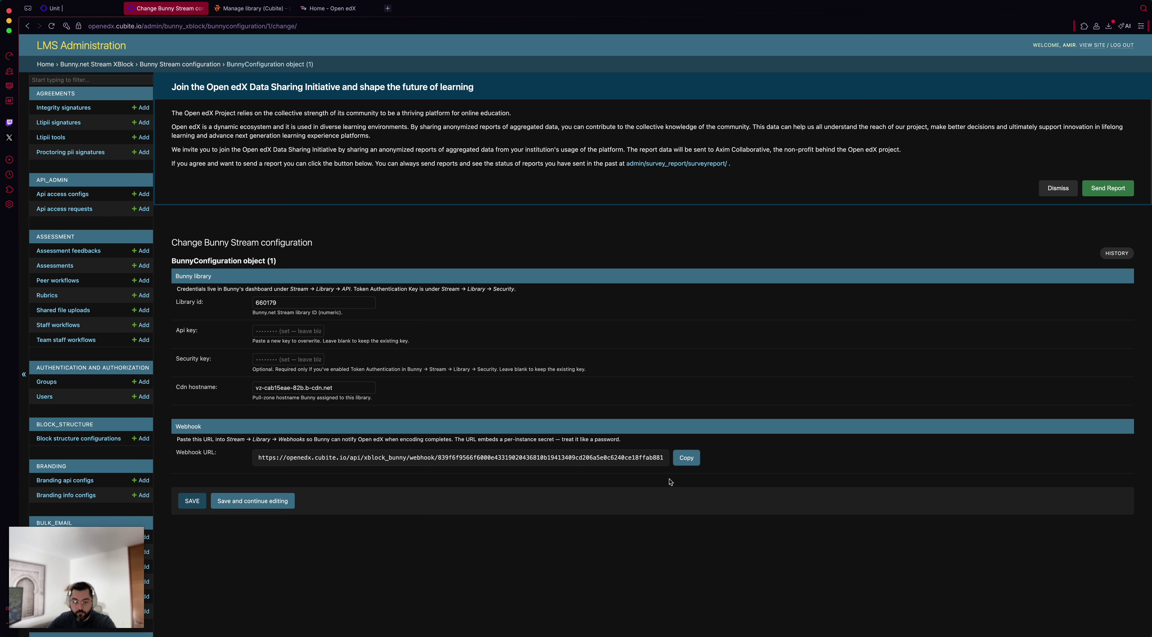
left_click(252, 8)
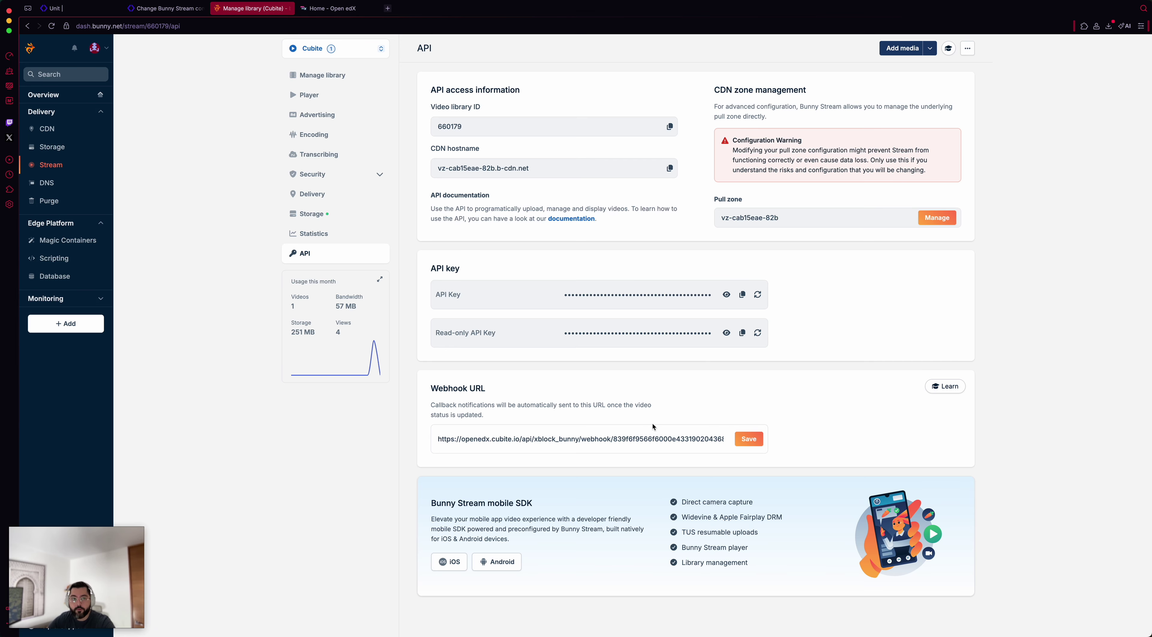
- Examine the Bunny Video component in the Studio unit, including the player's quality options and the poster, subtitles and chapters sections
left_click(76, 8)
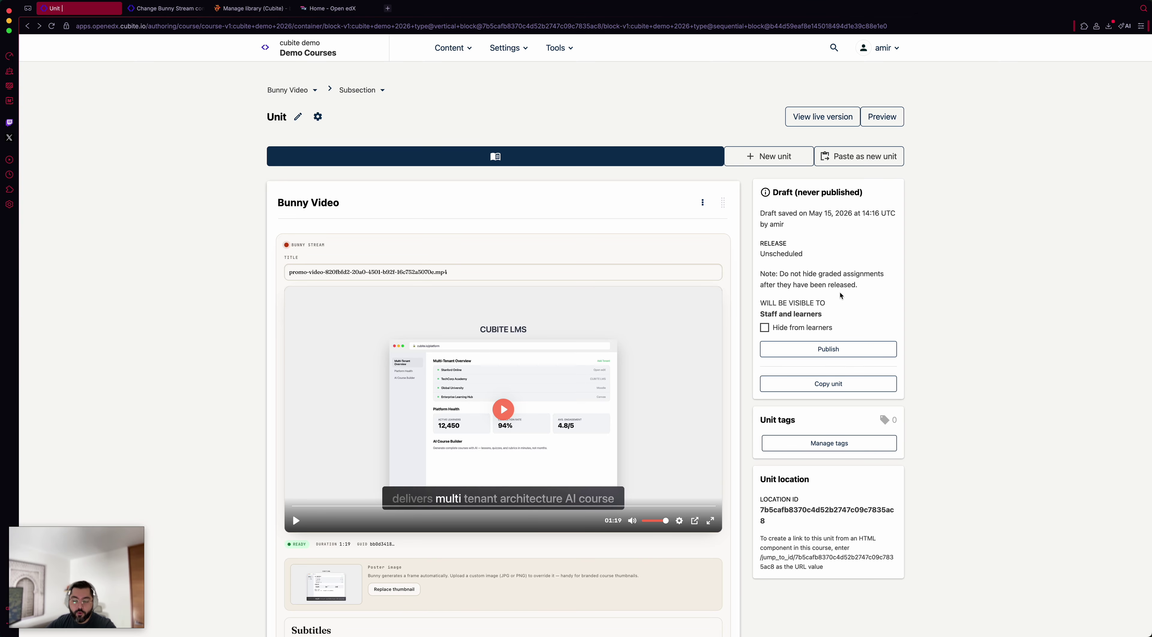
scroll(1025, 364, "down", 3)
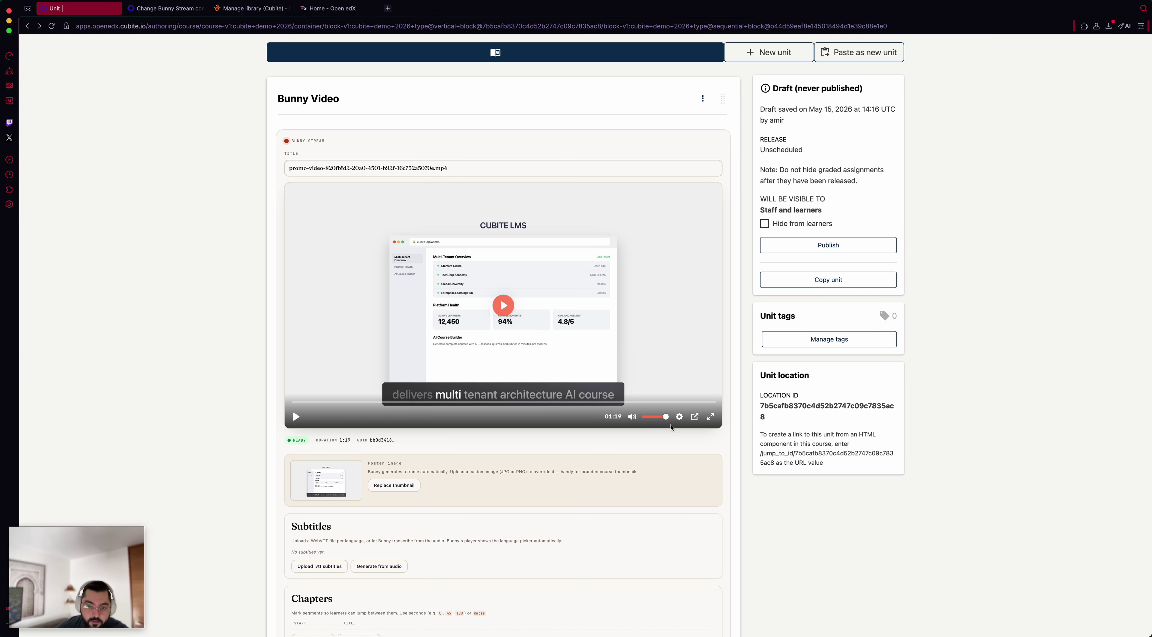
left_click(679, 421)
left_click(669, 379)
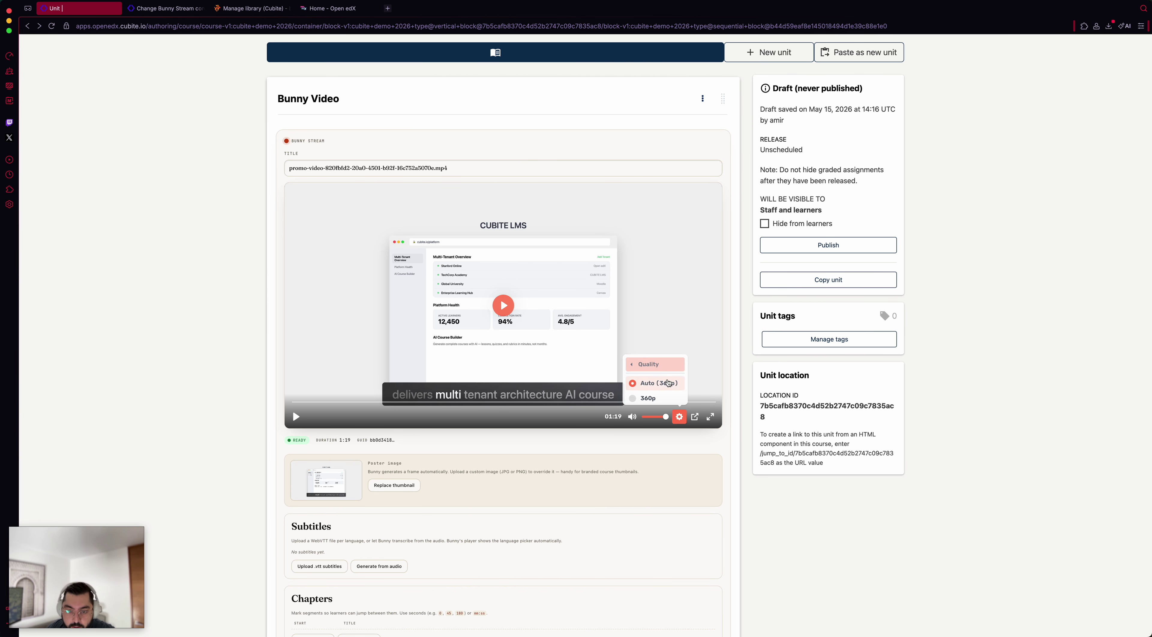
left_click(681, 417)
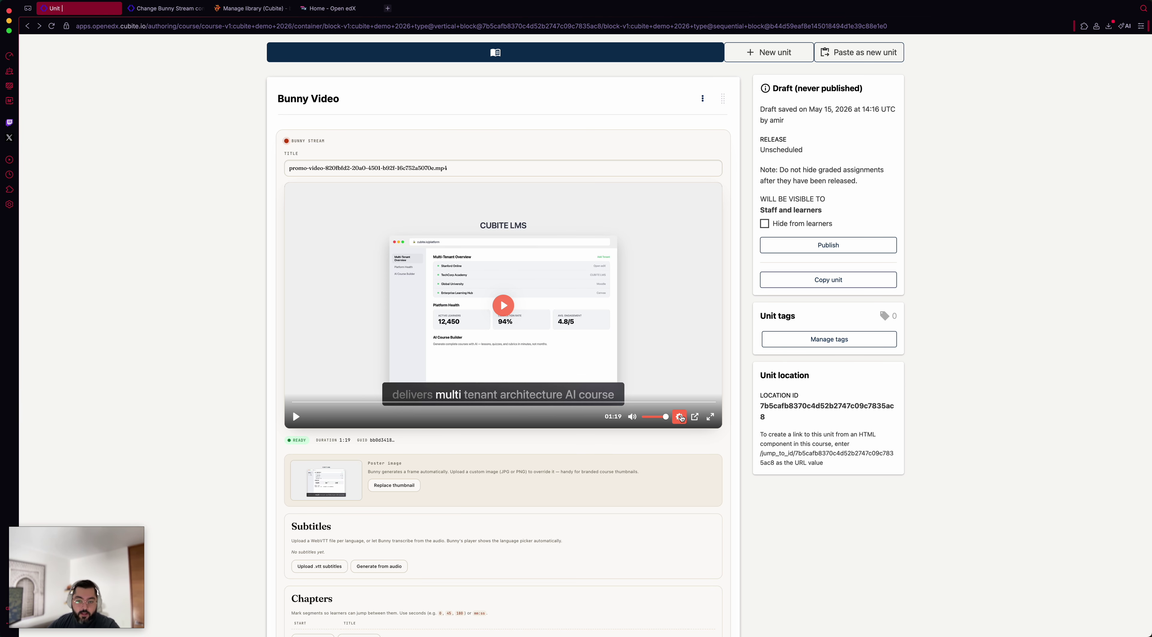
scroll(446, 444, "down", 3)
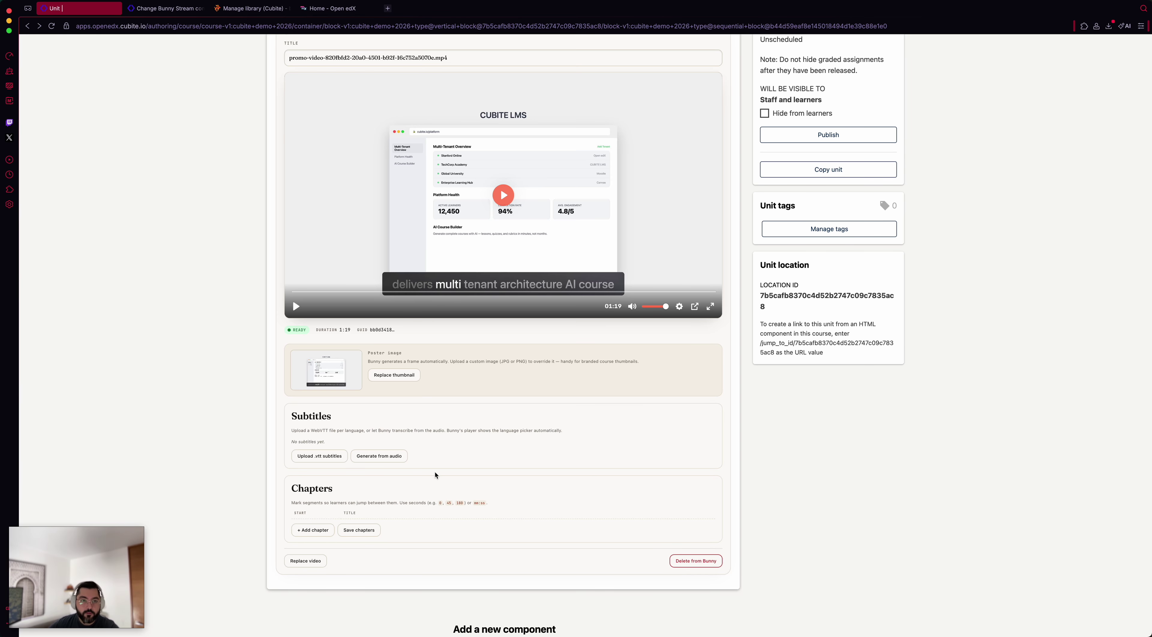
- Open the promo video's chapter settings in the Cubite library of the Bunny dashboard
left_click(252, 8)
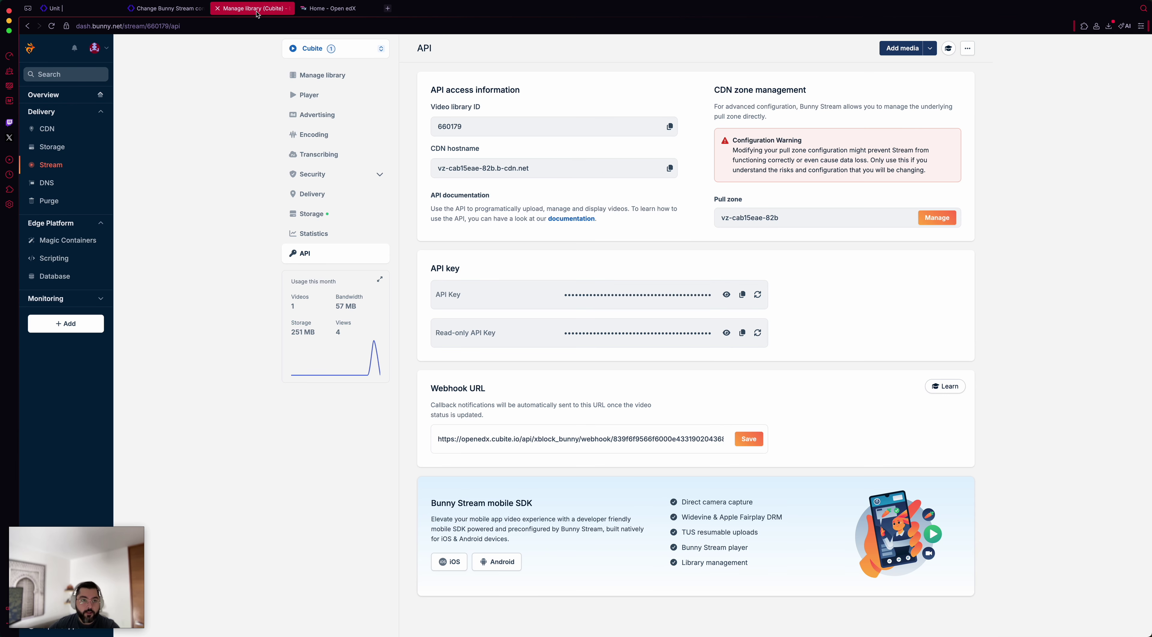
left_click(58, 166)
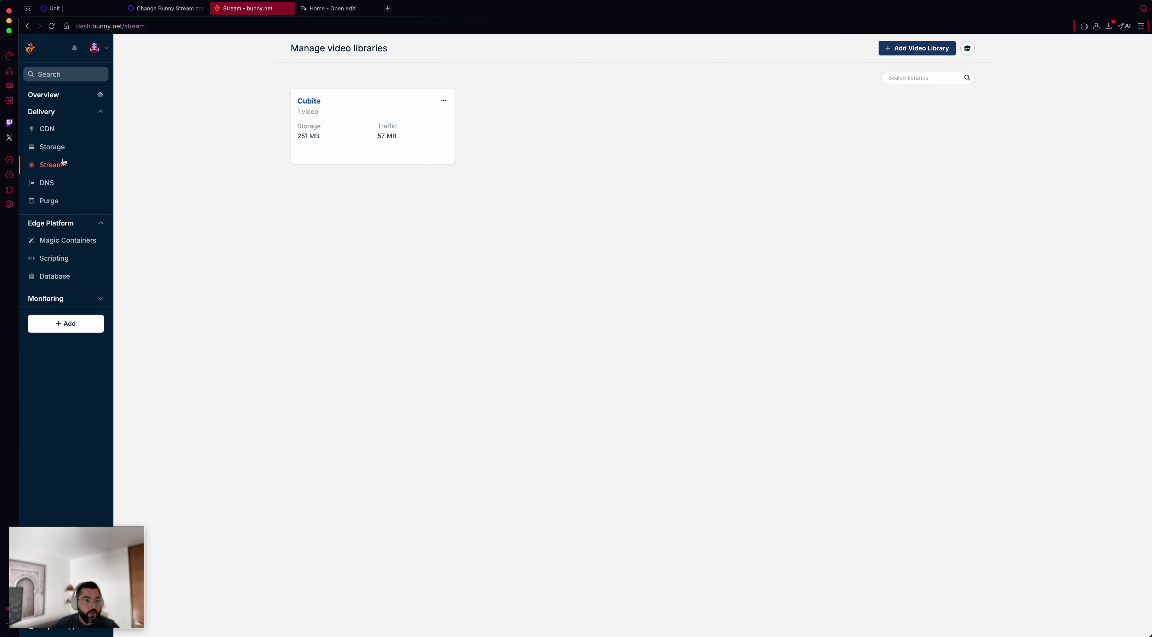
left_click(365, 106)
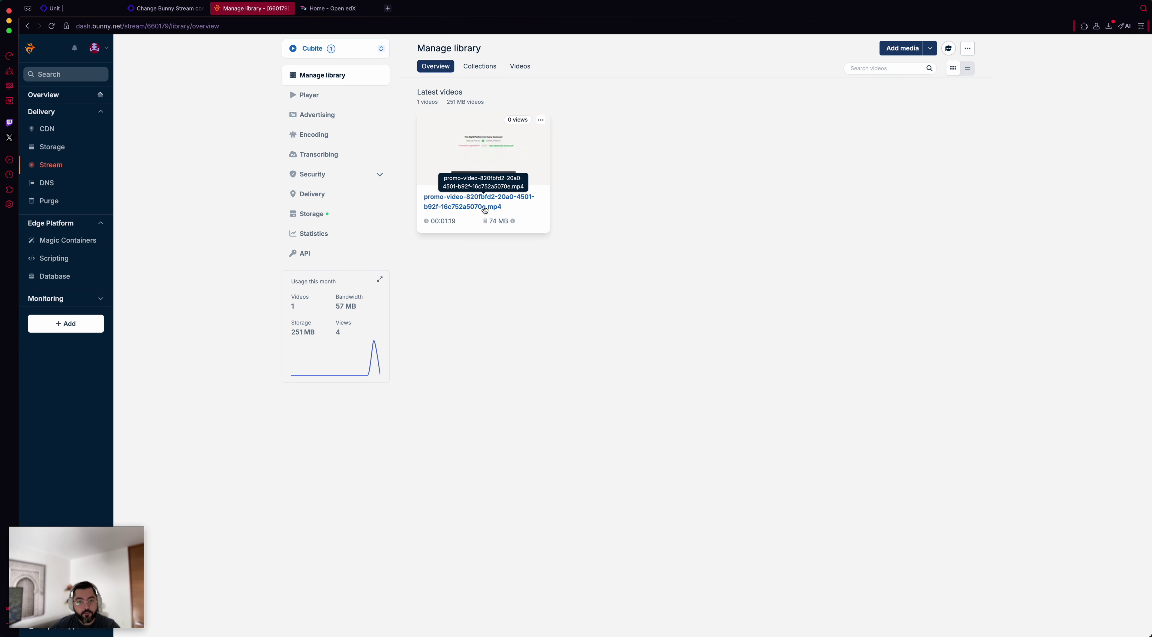
left_click(485, 208)
left_click(707, 370)
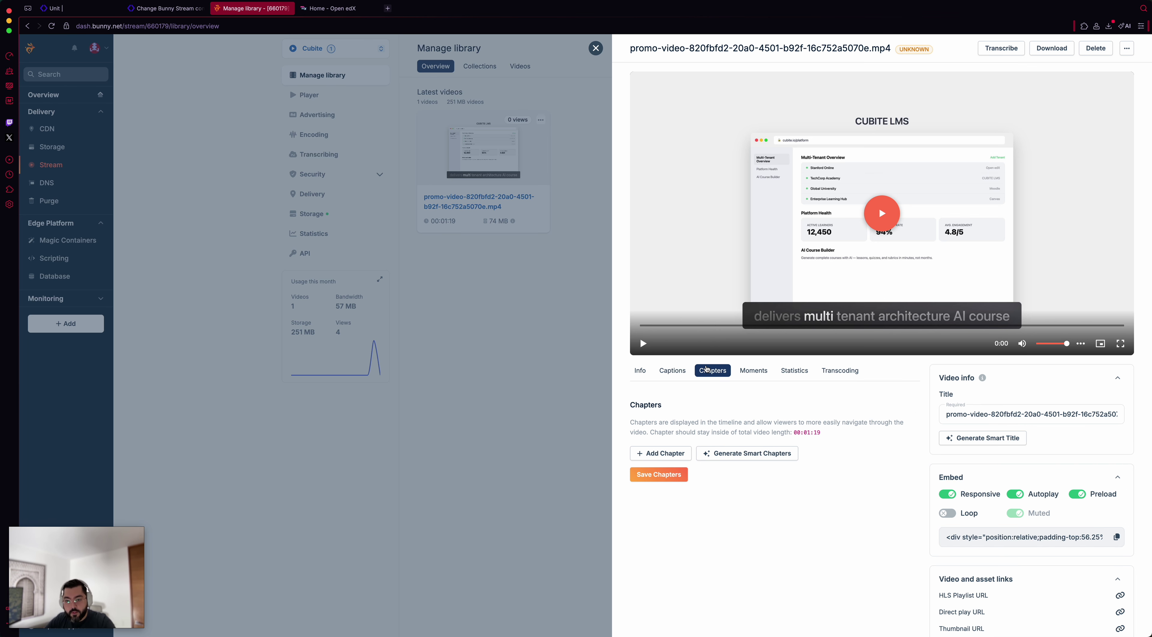
- Generate smart chapters for the promo video by starting a transcription with English as both source and target language
left_click(722, 461)
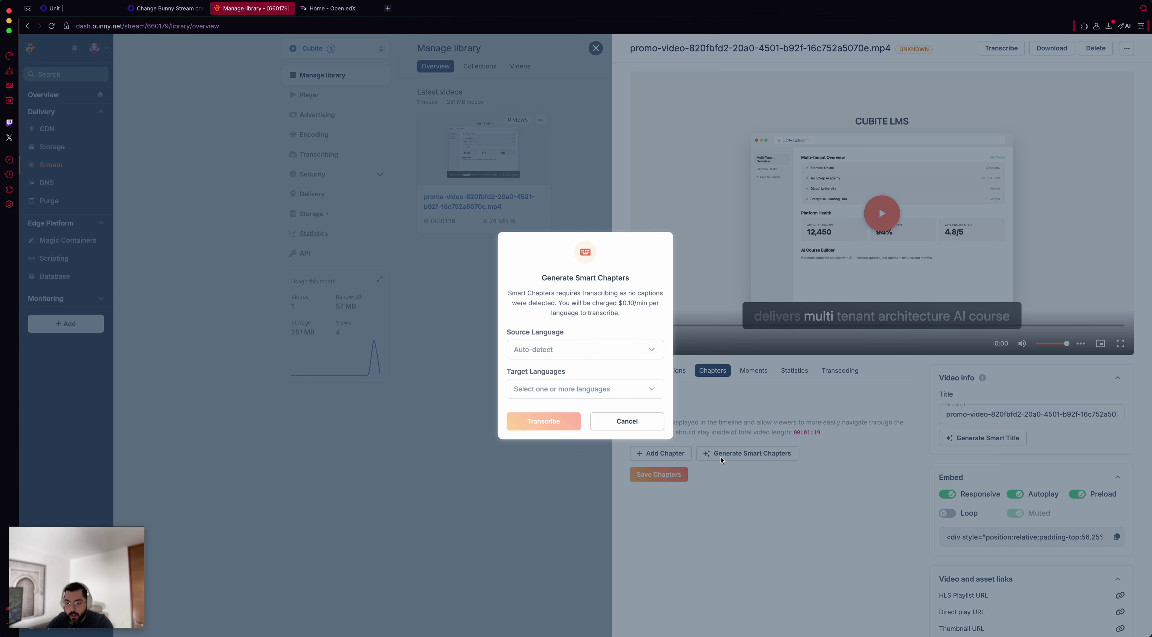
left_click(620, 346)
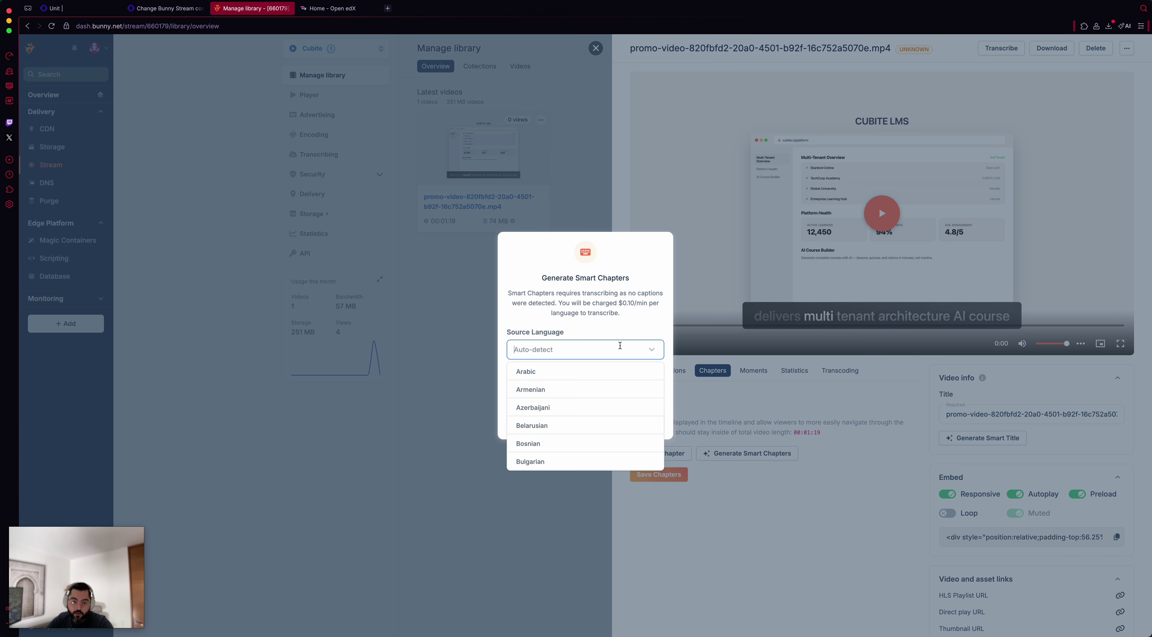
type("engl")
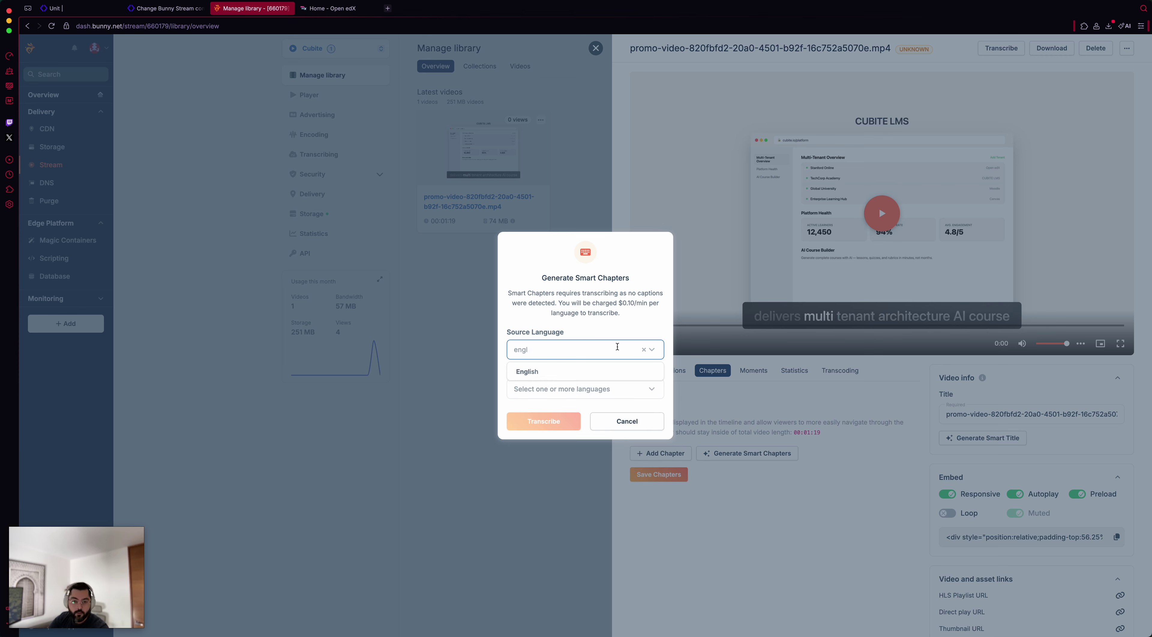
left_click(597, 368)
left_click(592, 380)
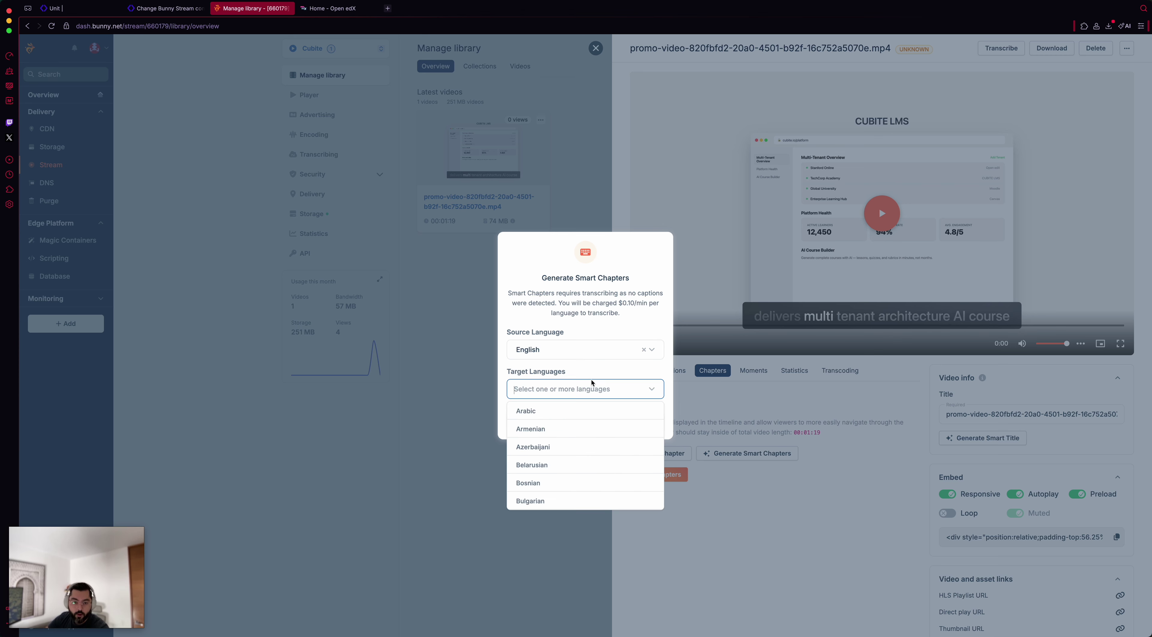
type("eng")
left_click(548, 411)
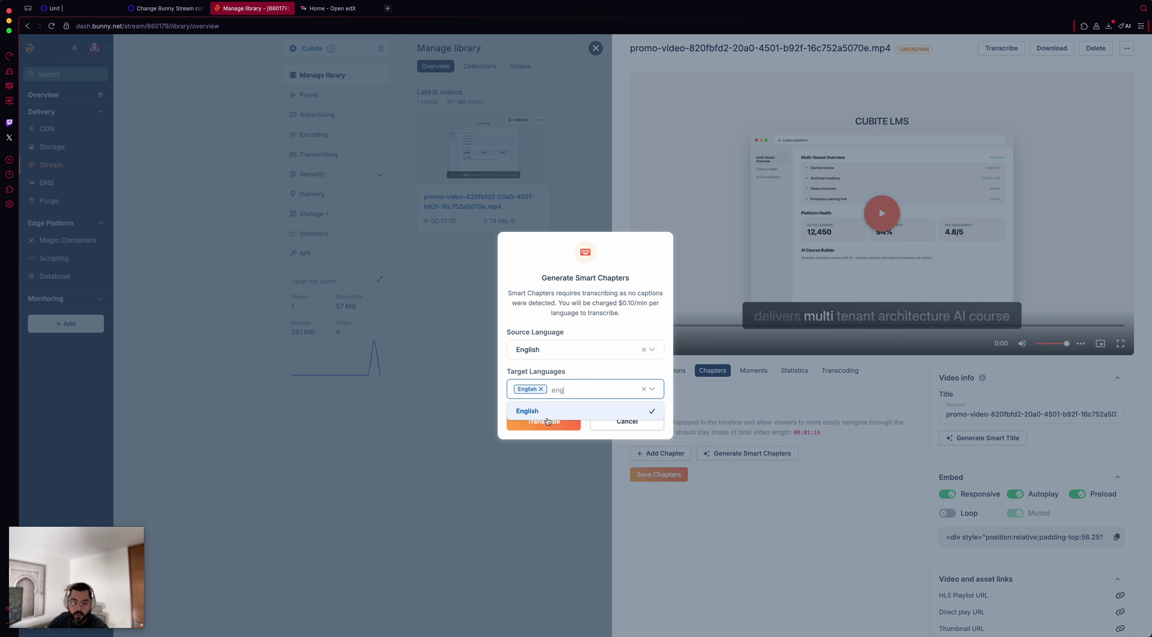
left_click(595, 369)
left_click(566, 382)
type("eng")
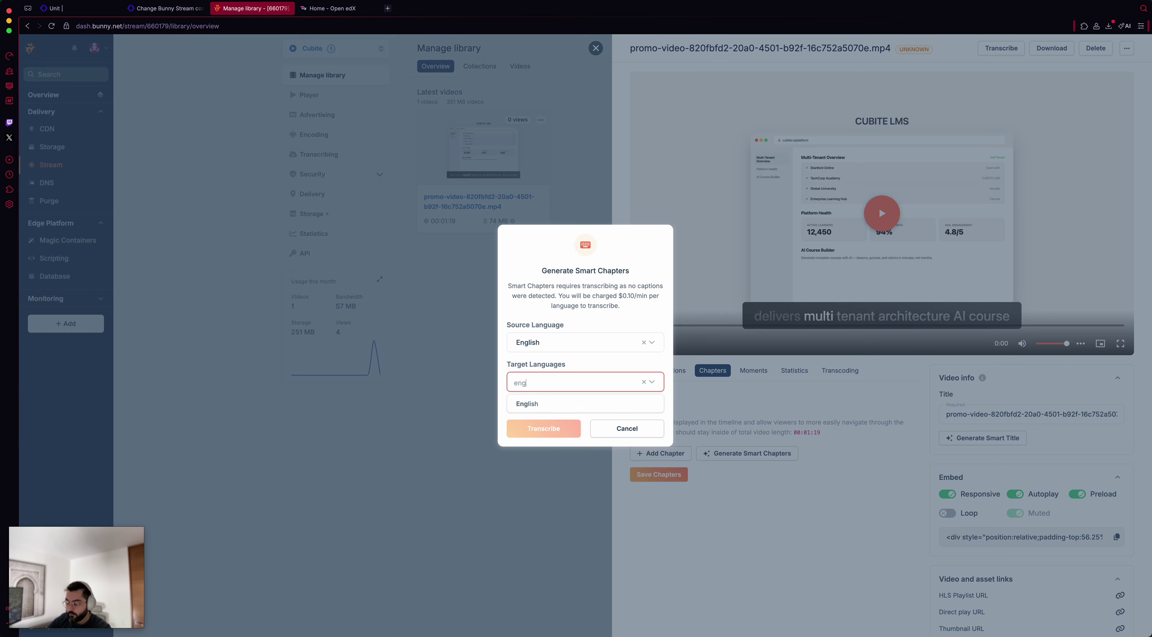
left_click(545, 405)
left_click(545, 422)
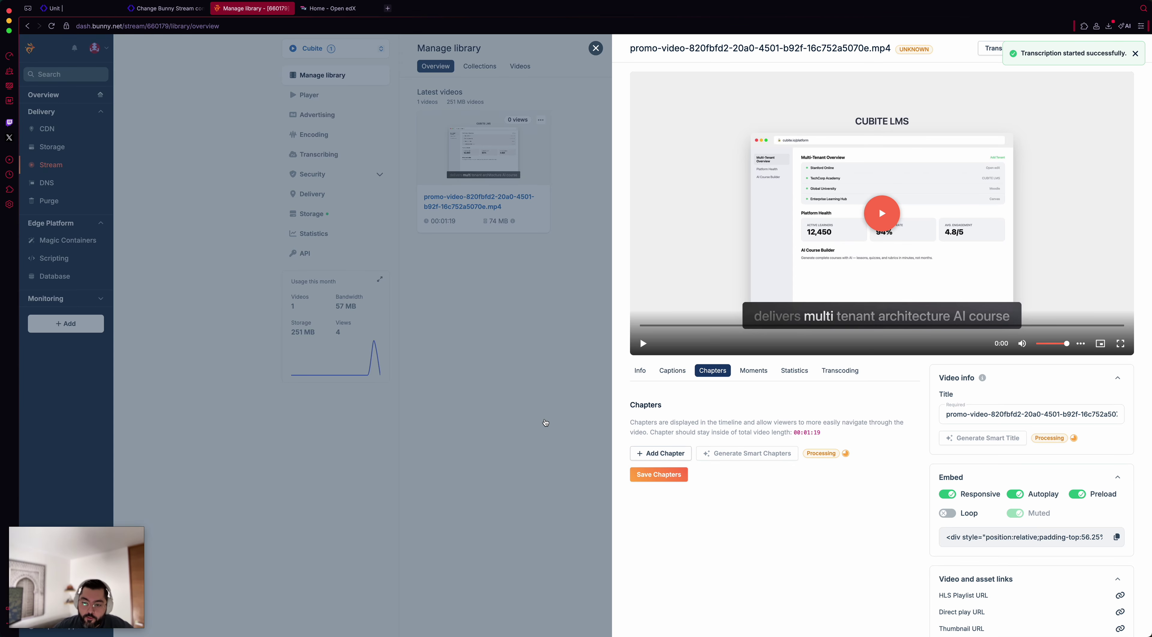
- Publish the Studio unit that contains the Bunny Video component
left_click(89, 10)
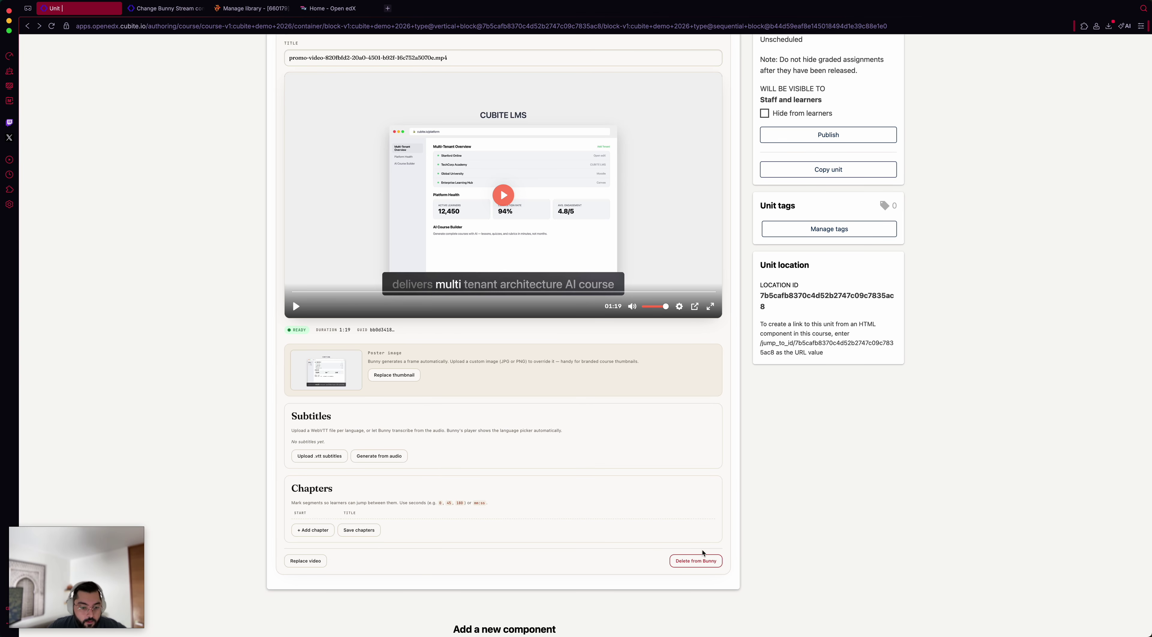
scroll(777, 391, "up", 5)
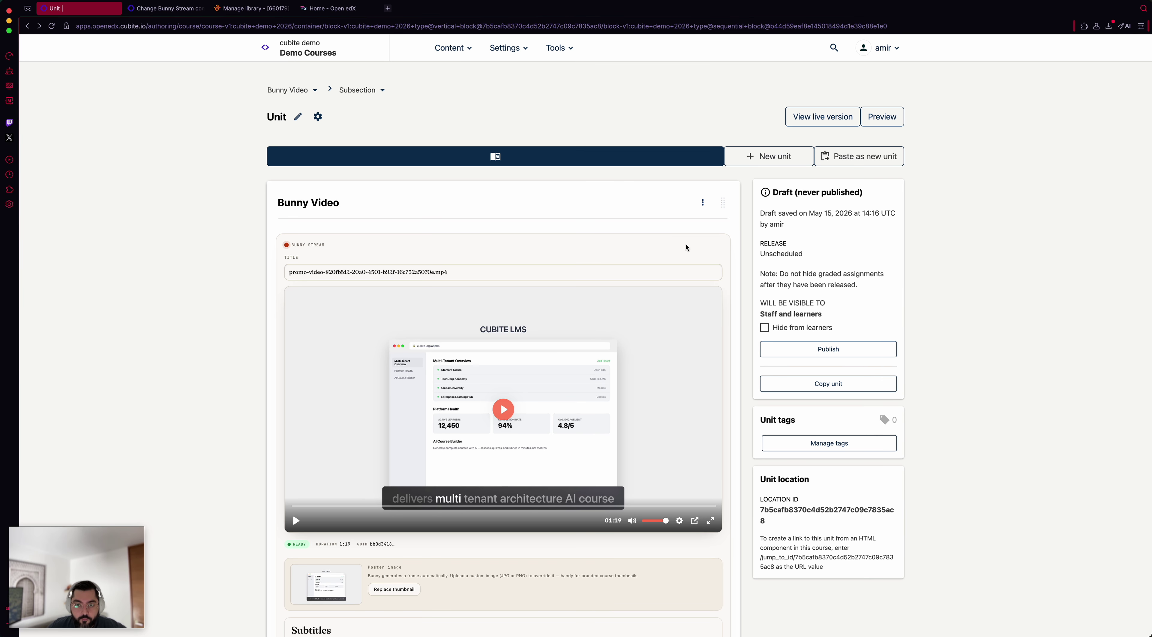
left_click(822, 349)
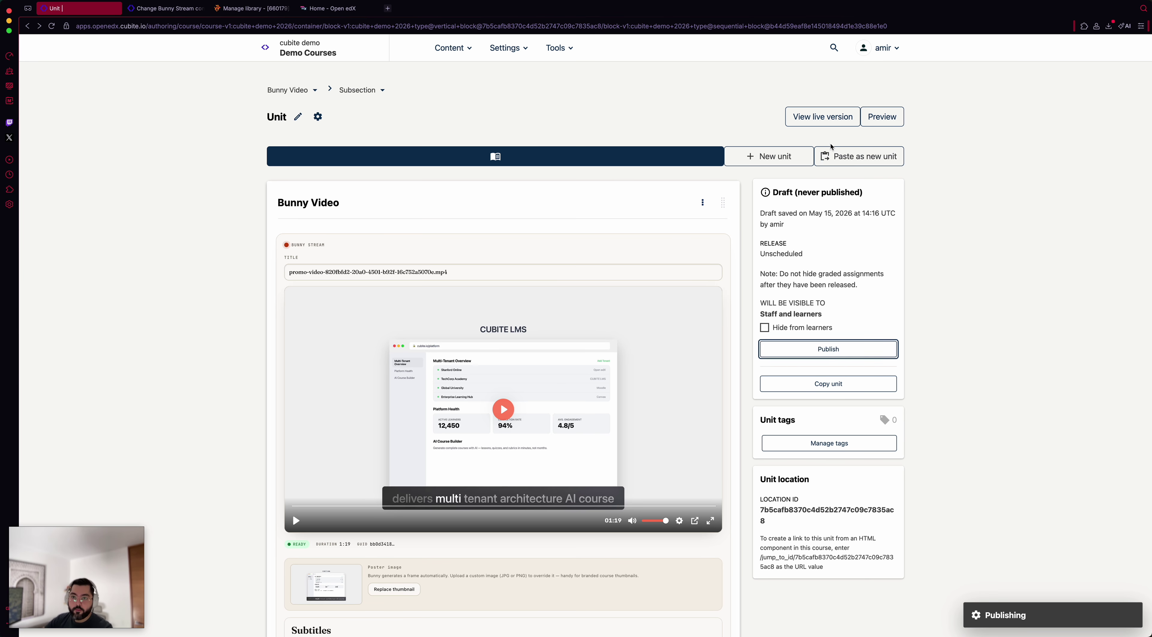
- Open the unit's live version, play the video briefly and examine the player's quality options
left_click(823, 116)
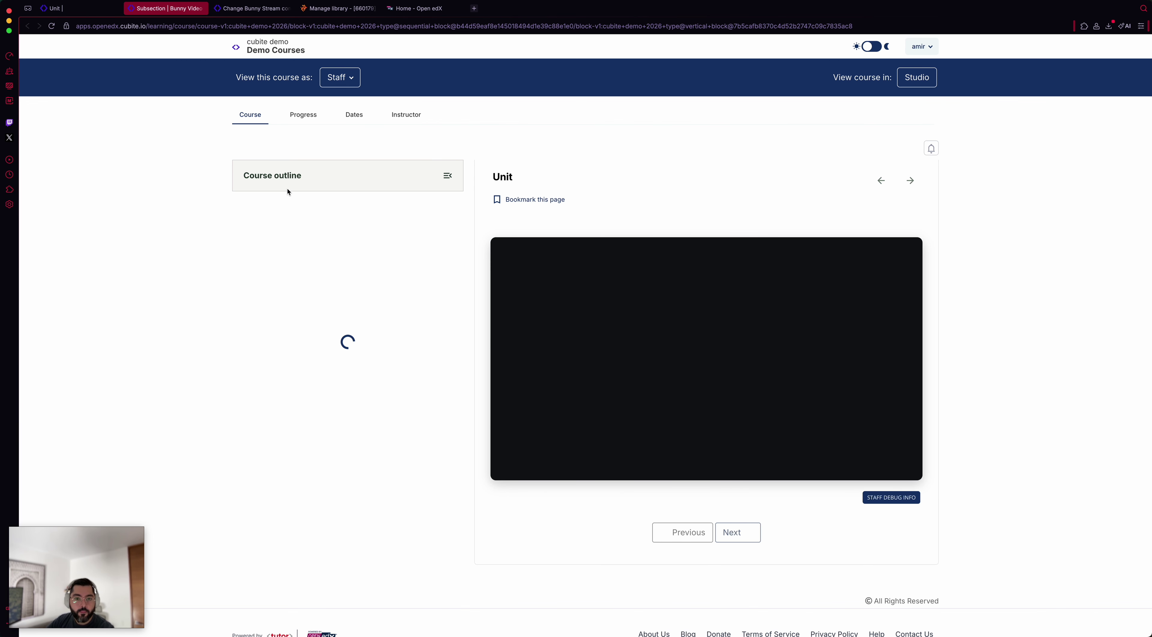
left_click(707, 360)
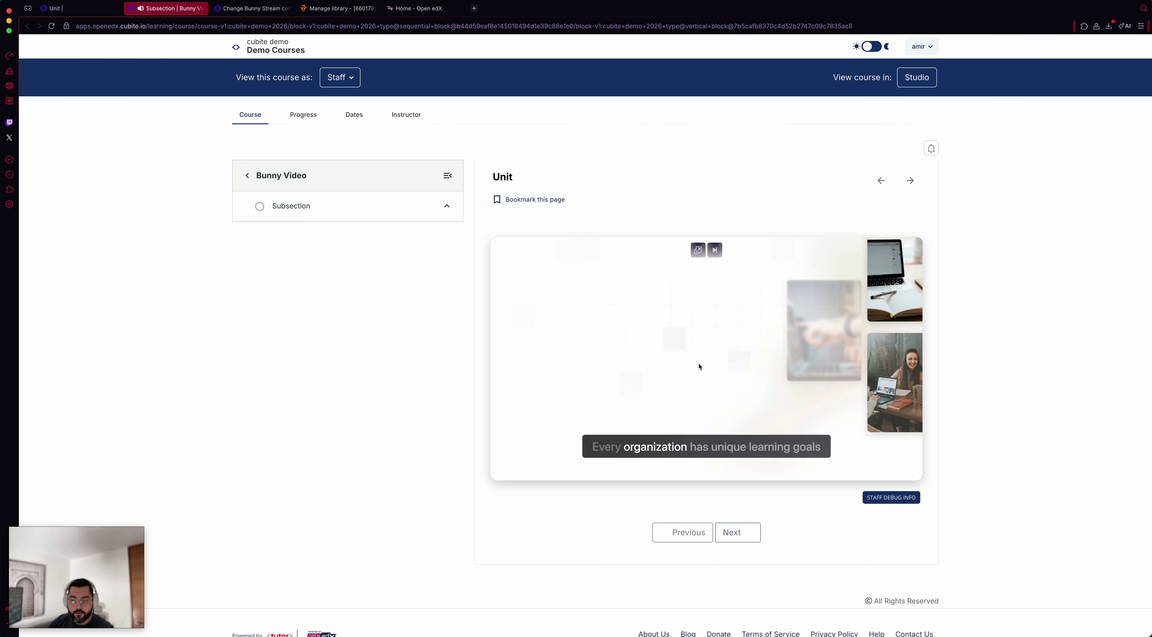
left_click(695, 363)
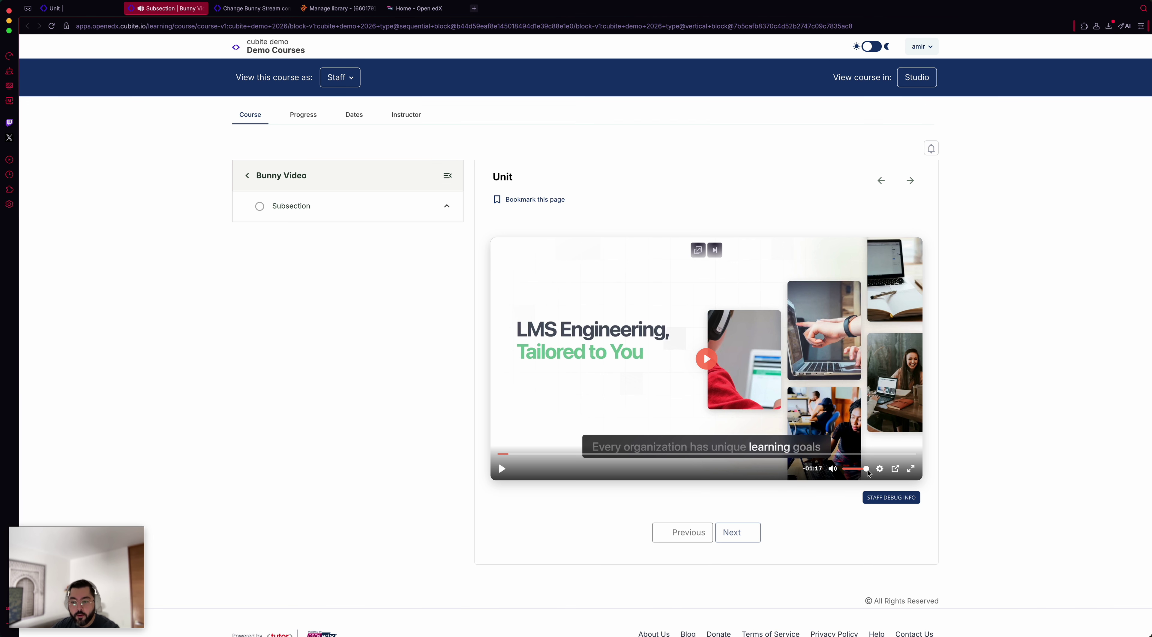
left_click(879, 469)
left_click(868, 432)
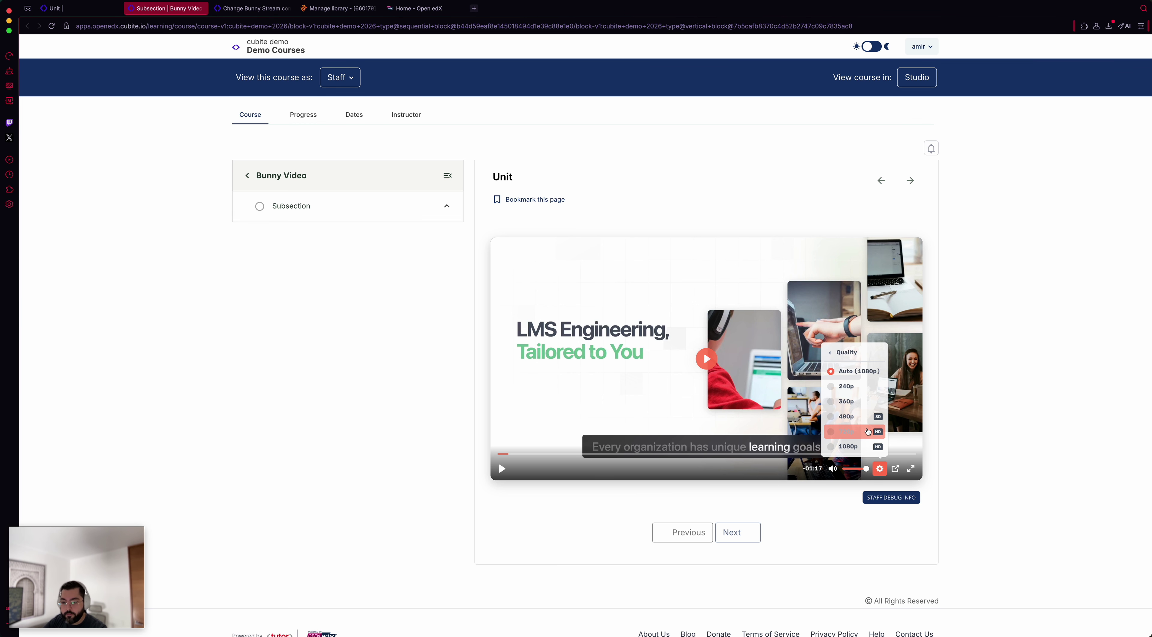
scroll(865, 432, "down", 1)
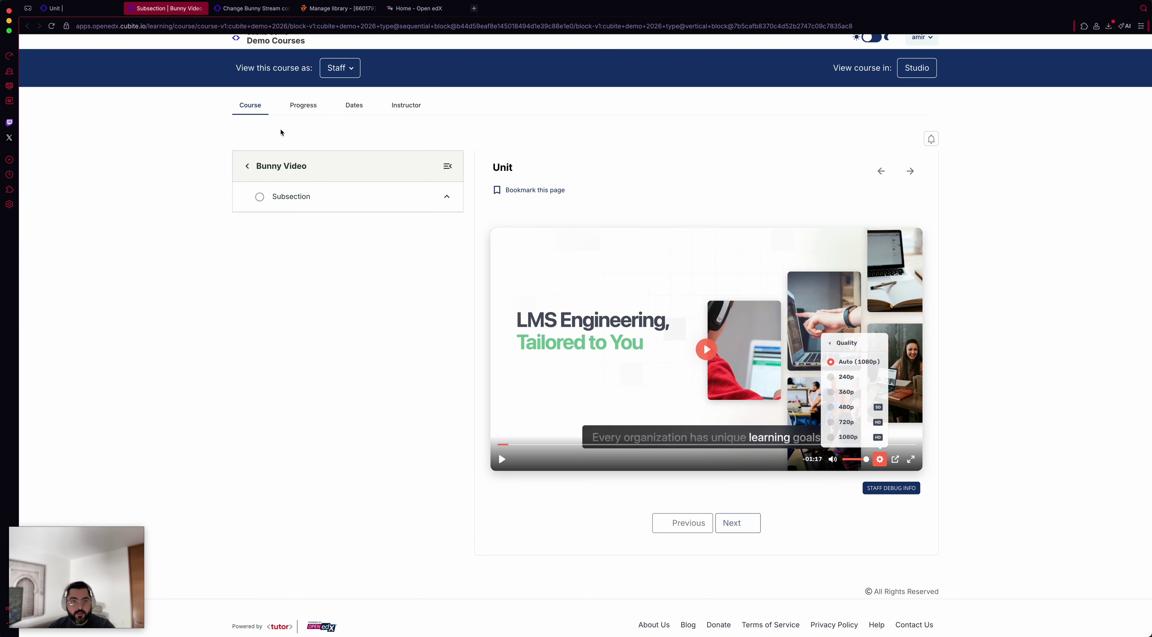
left_click(252, 8)
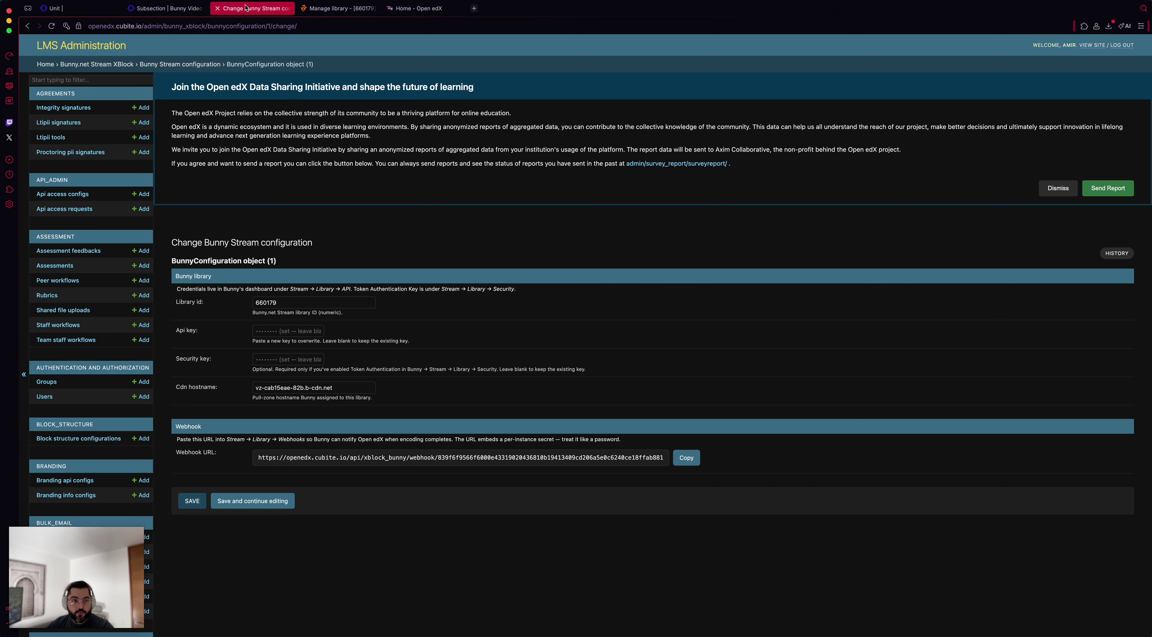
left_click(177, 11)
left_click(81, 8)
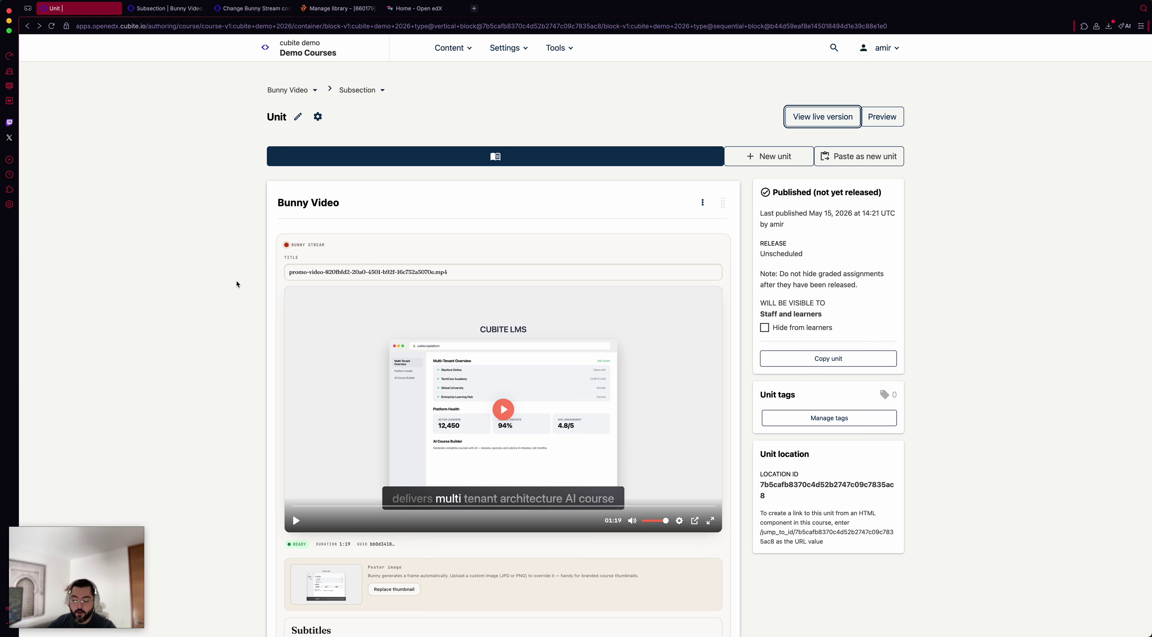
left_click(979, 206)
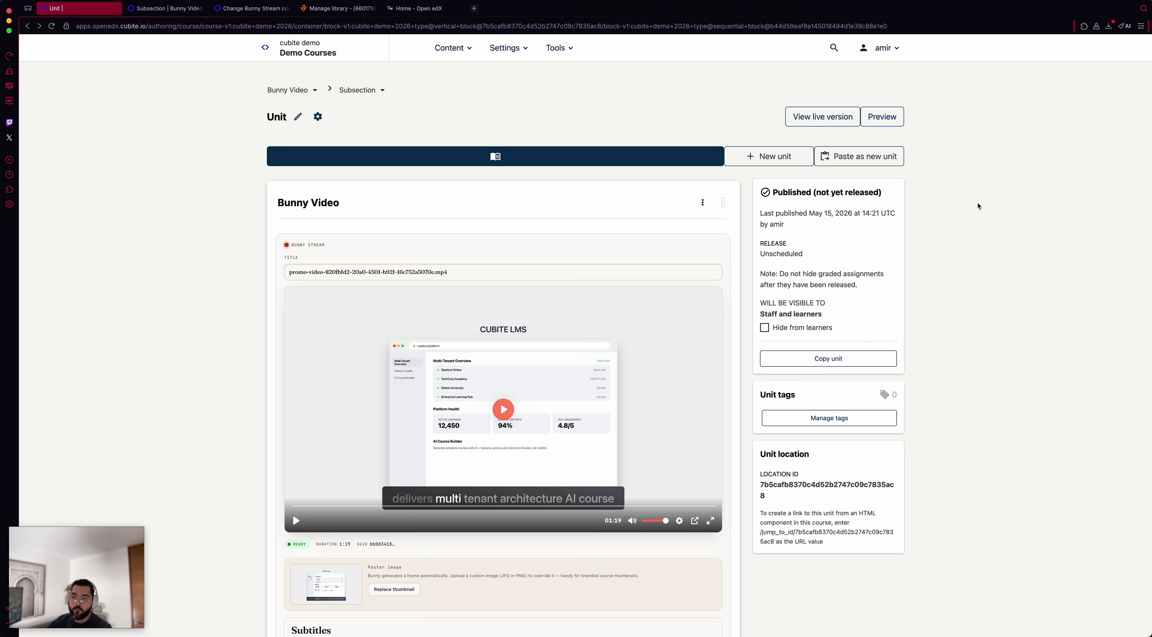